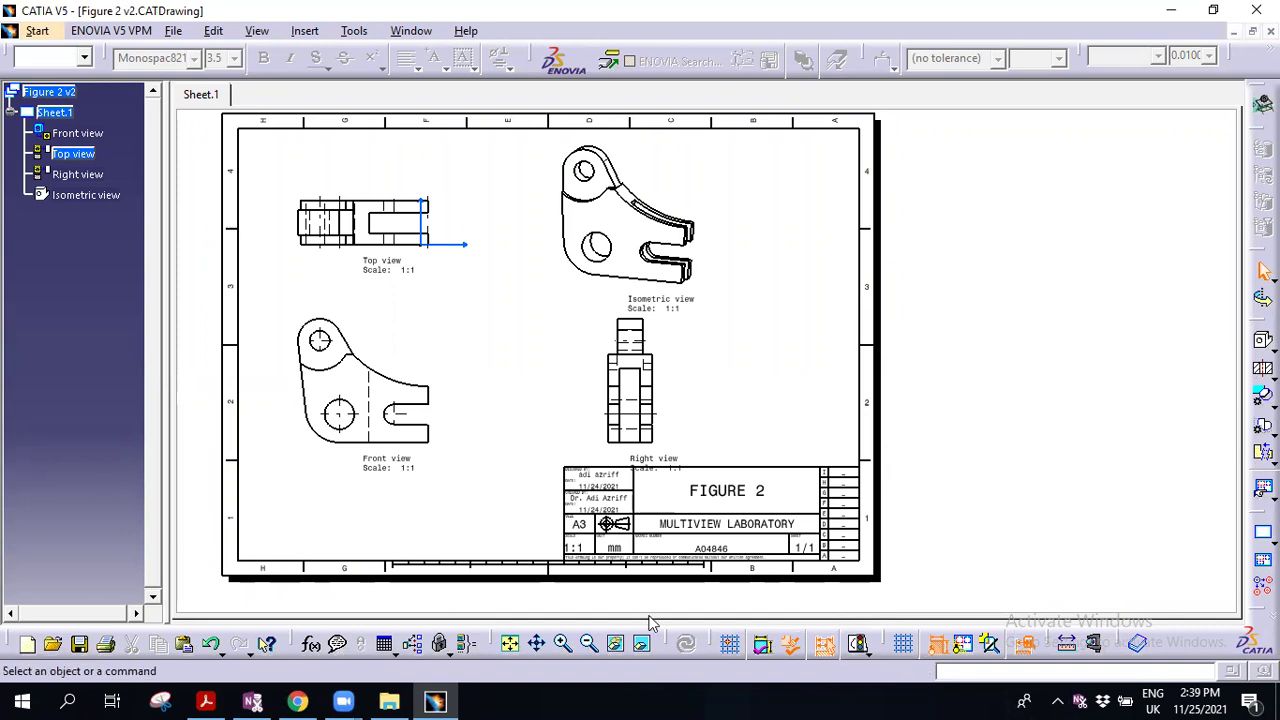
mouse_move(567, 297)
middle_mouse_down()
mouse_move(789, 272)
mouse_move(749, 294)
mouse_move(700, 274)
mouse_move(700, 314)
mouse_move(703, 286)
mouse_move(686, 277)
mouse_move(709, 277)
mouse_move(679, 302)
middle_mouse_up()
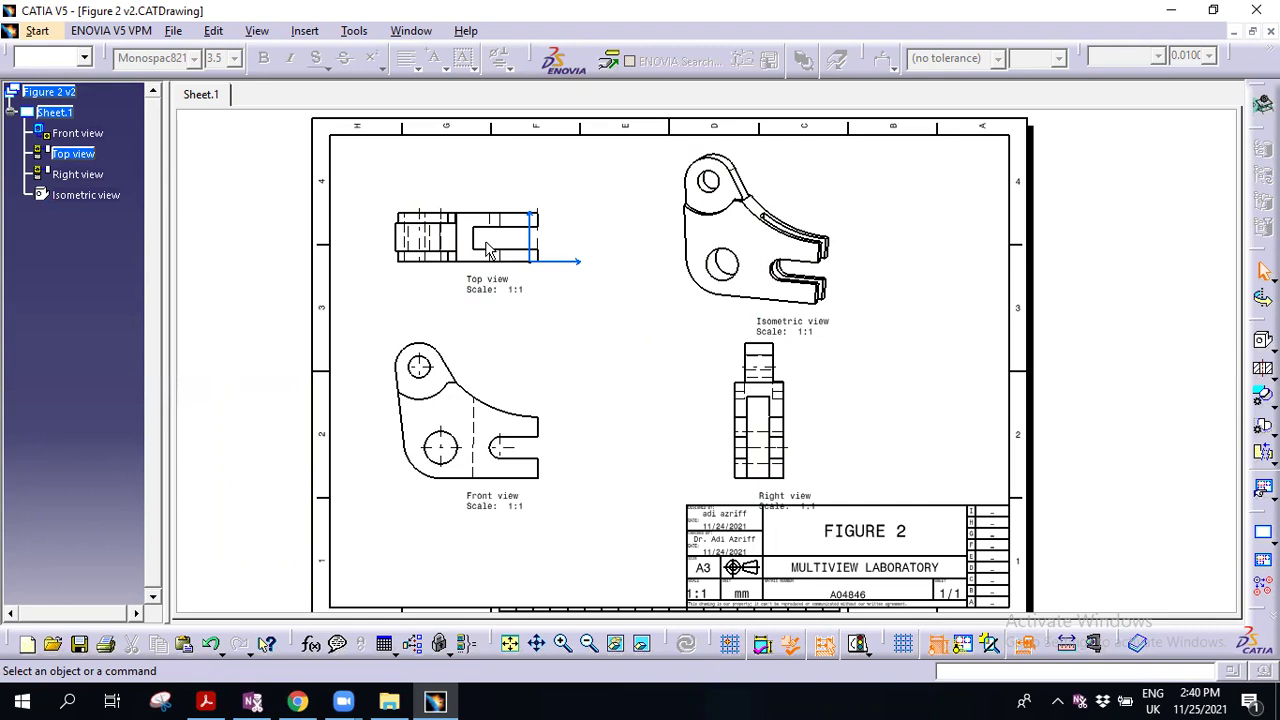
left_click(93, 156)
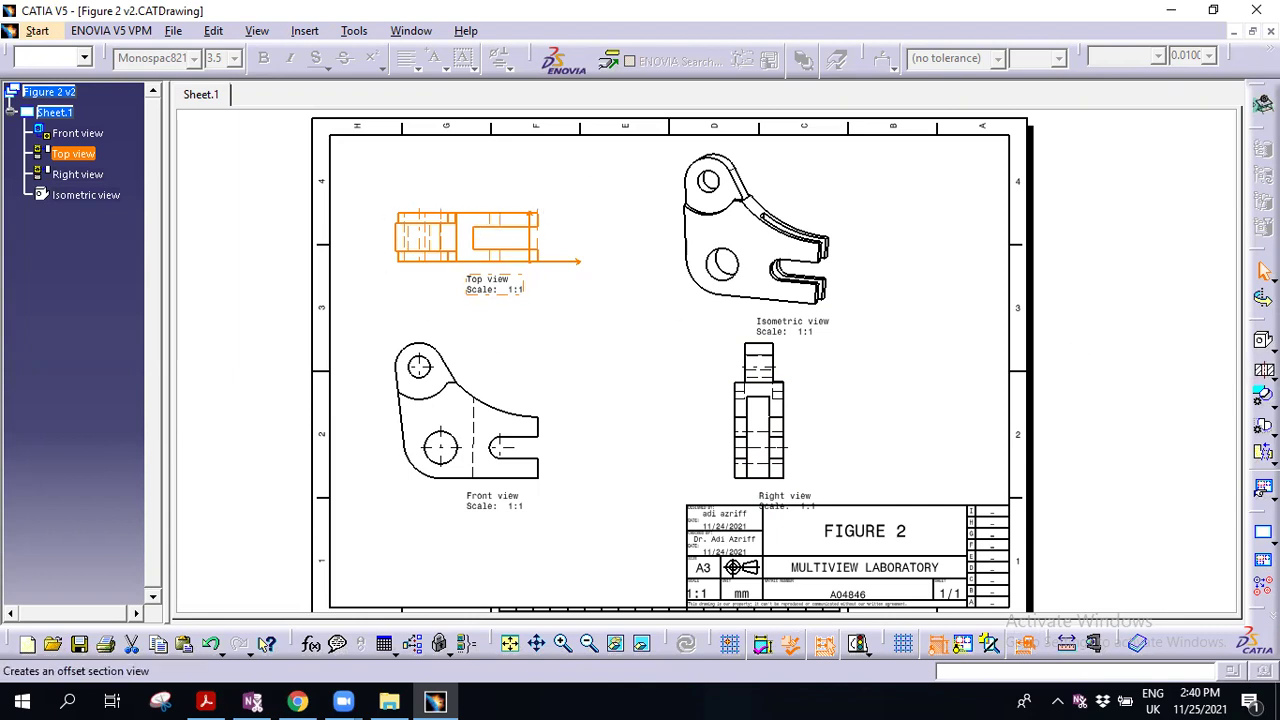
left_click(1270, 376)
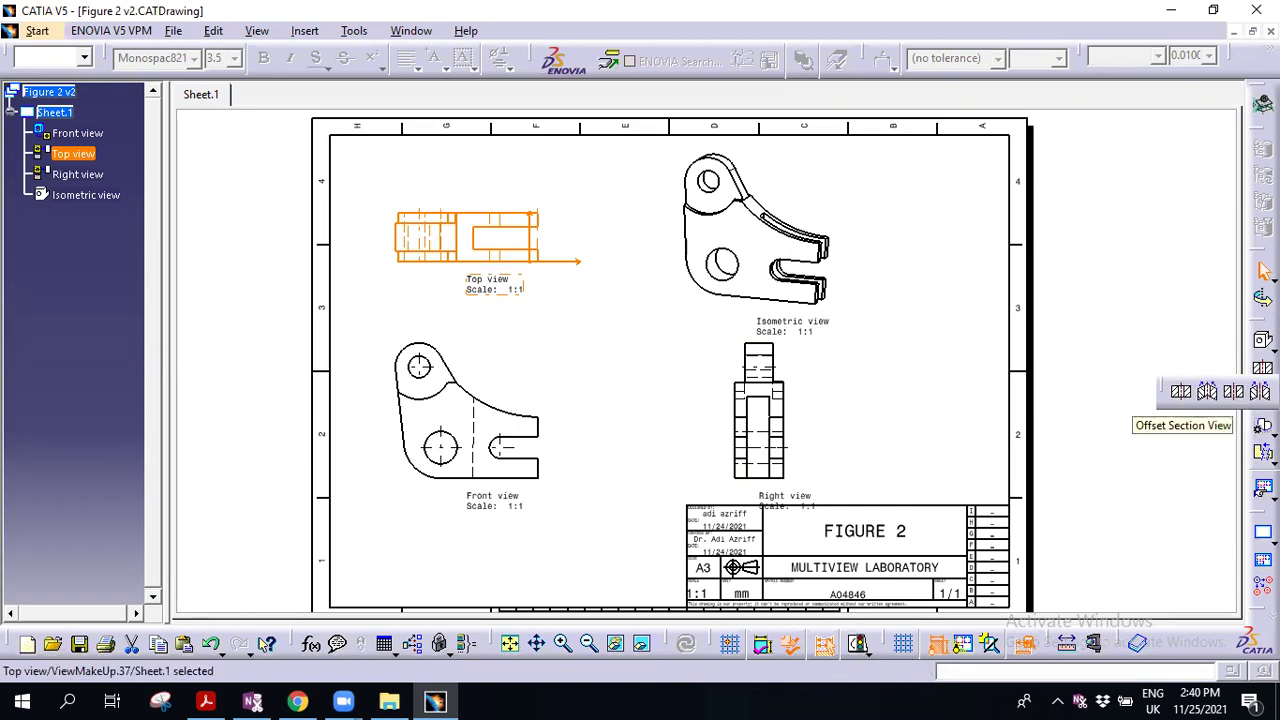
left_click(1181, 392)
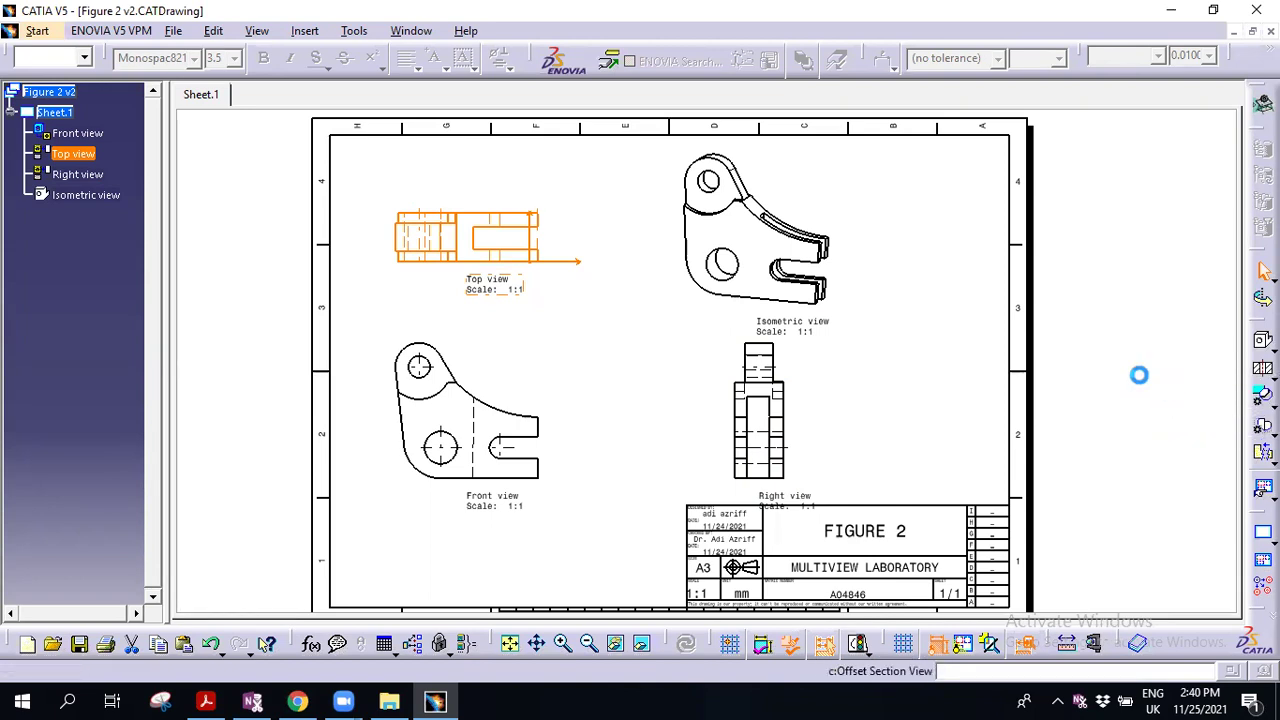
left_click(385, 243)
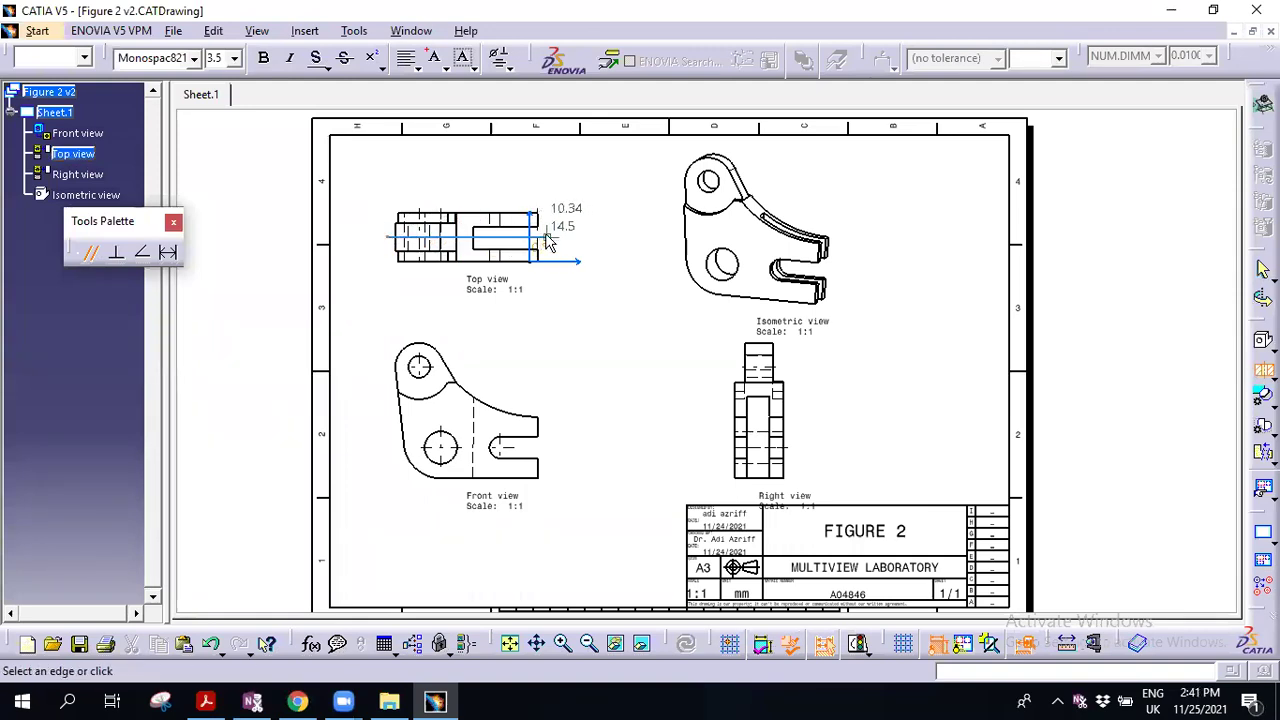
left_click(547, 239)
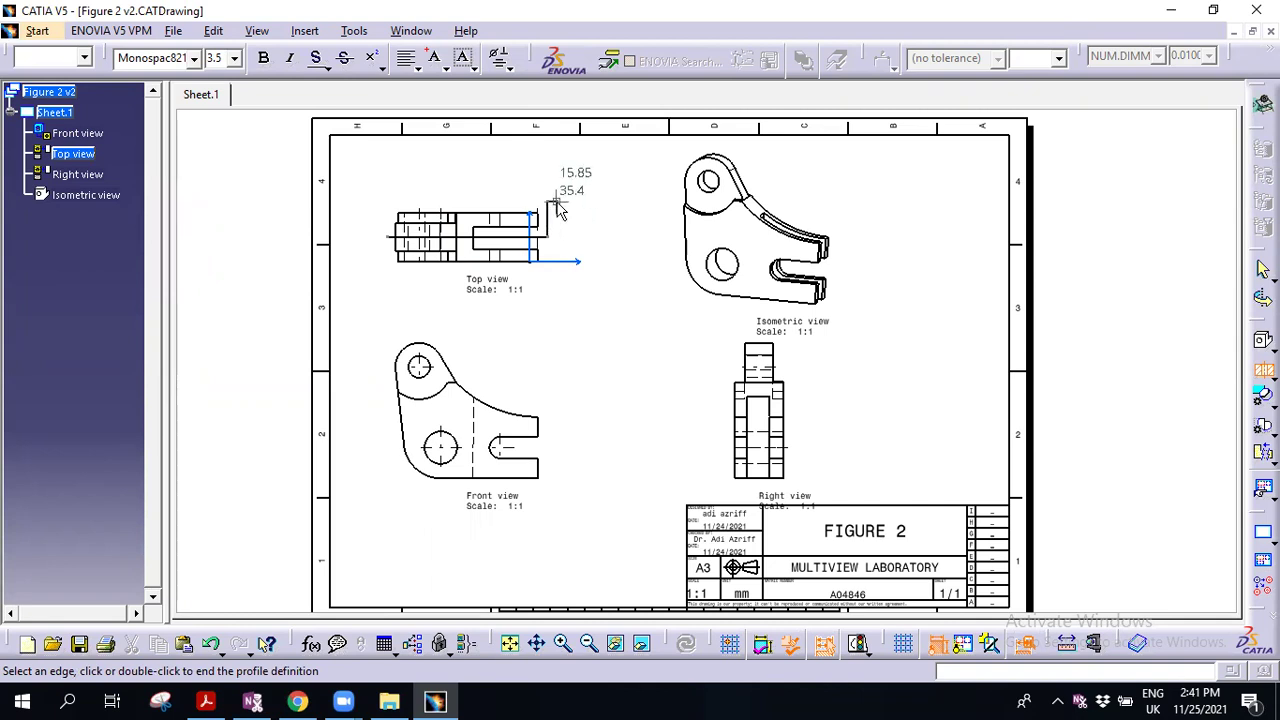
key("Escape")
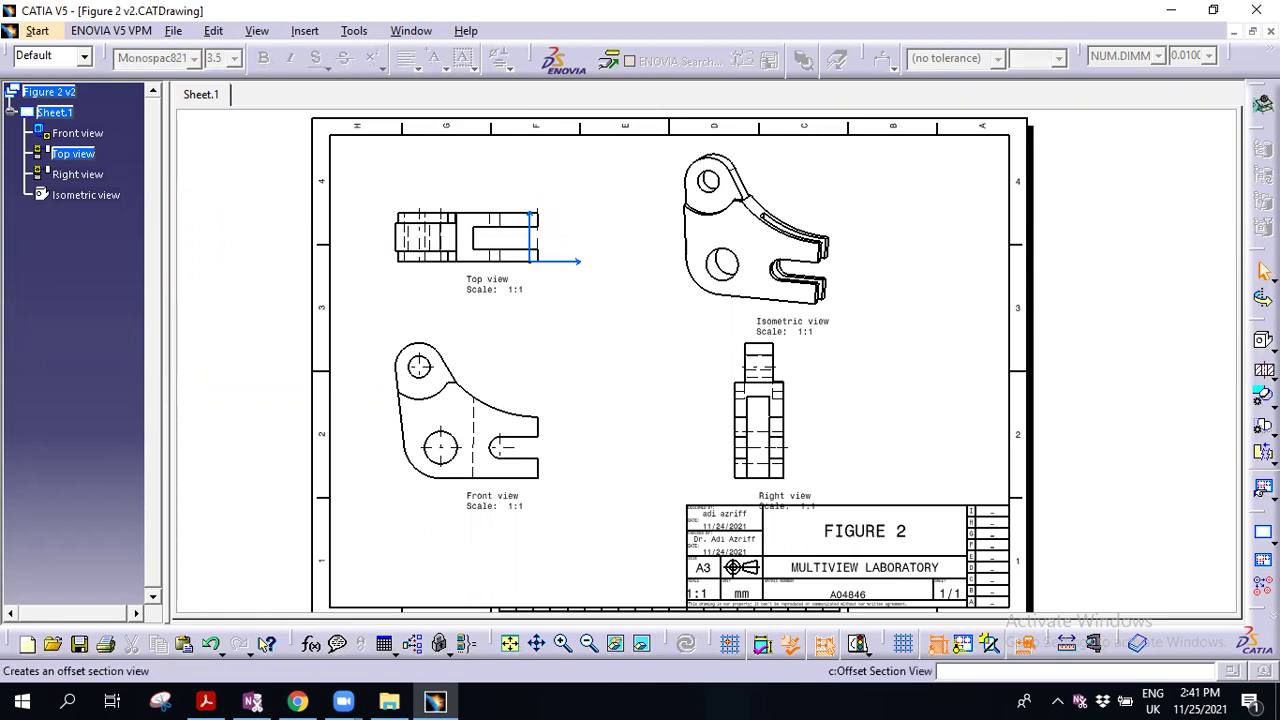
- Create an offset section view with a horizontal cut through the middle of the top view, placing it to the right of the isometric view
left_click(1262, 268)
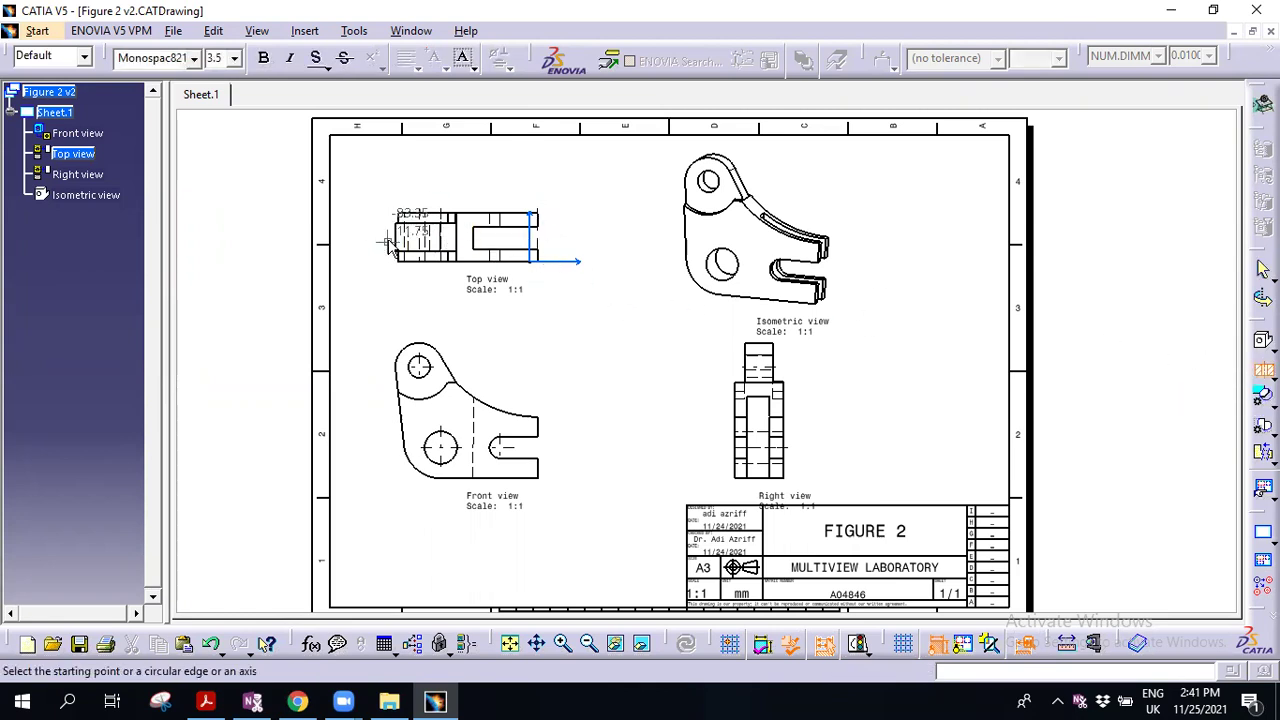
left_click(382, 242)
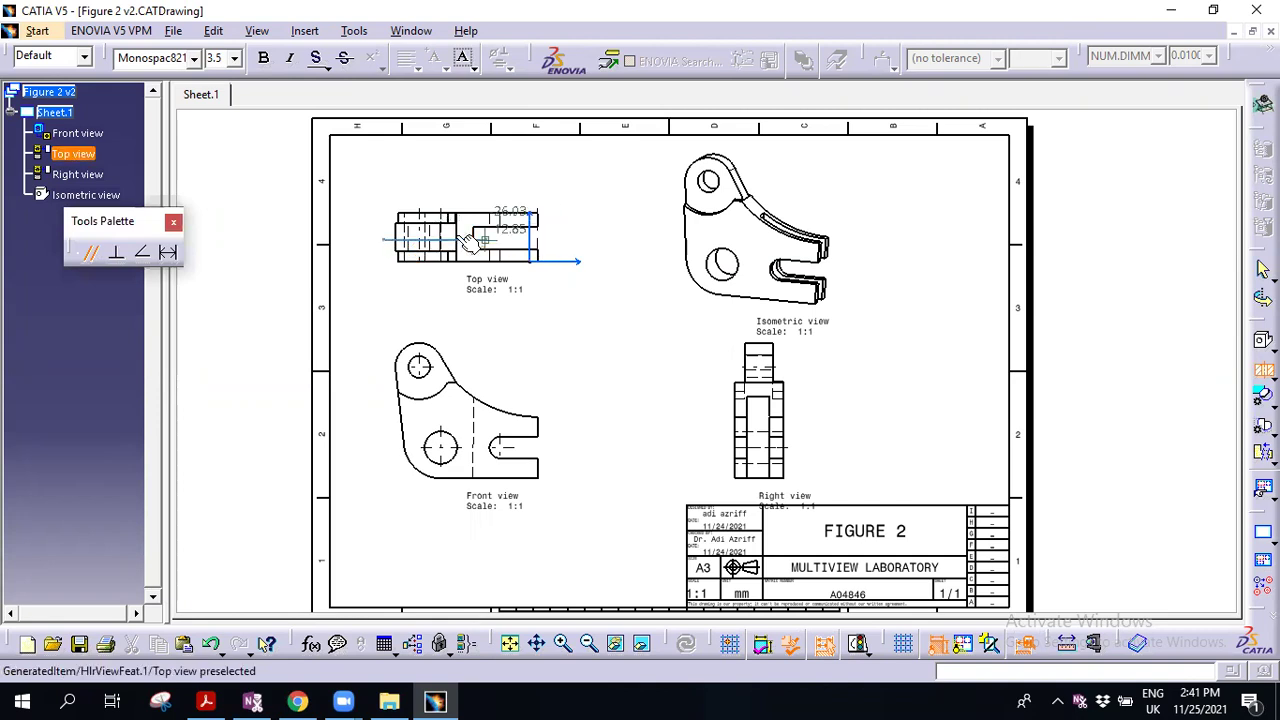
double_click(552, 248)
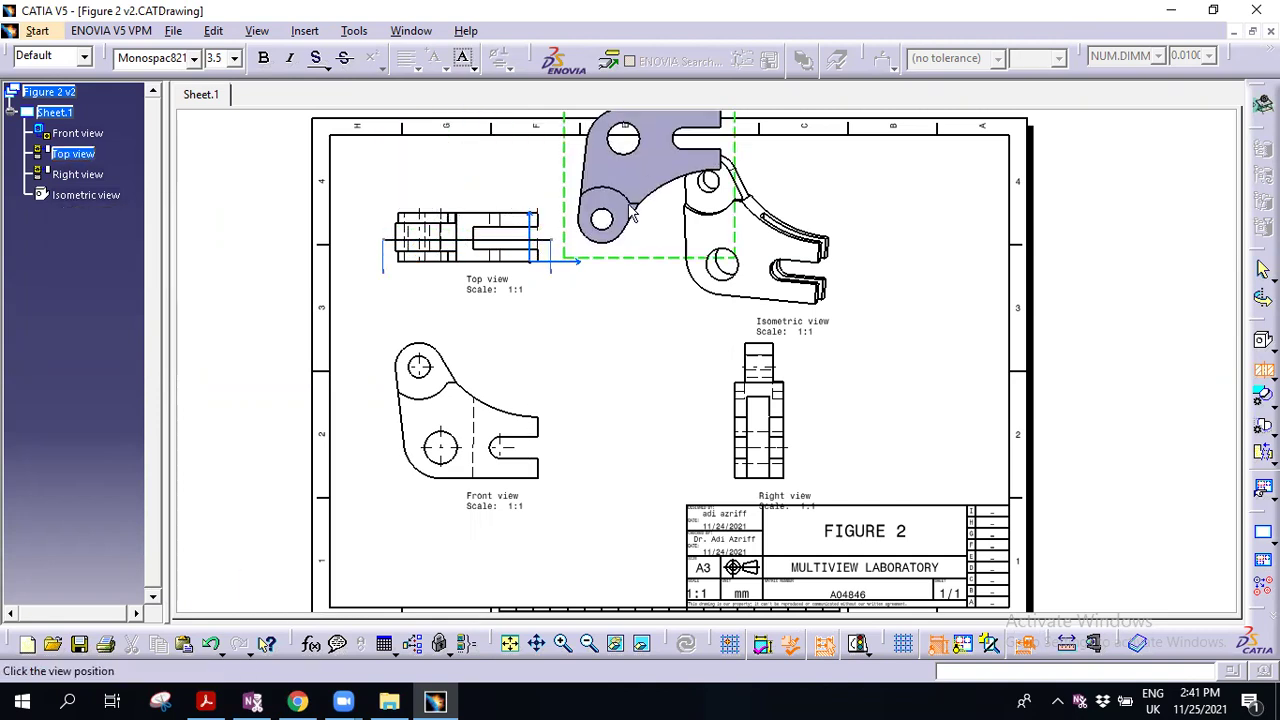
middle_click_drag(586, 201, 586, 271)
middle_click_drag(562, 198, 570, 264)
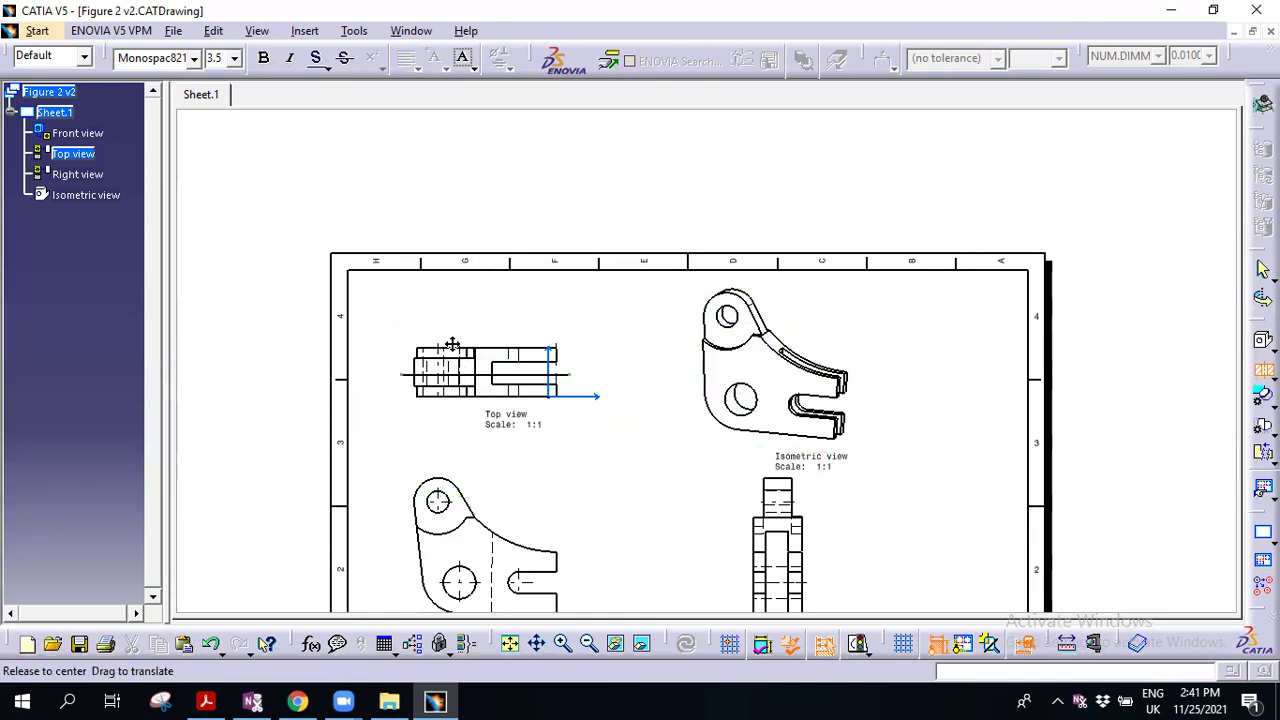
middle_click_drag(452, 363, 437, 197)
middle_click_drag(490, 305, 488, 368)
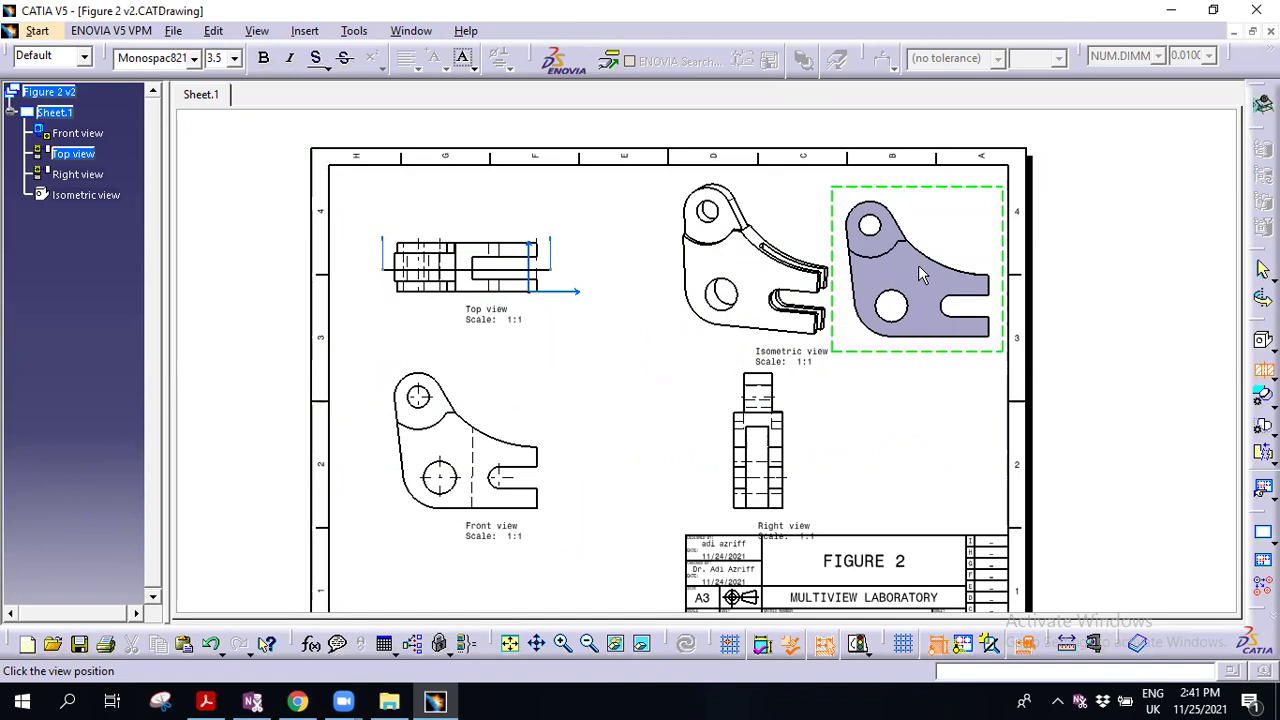
left_click(918, 265)
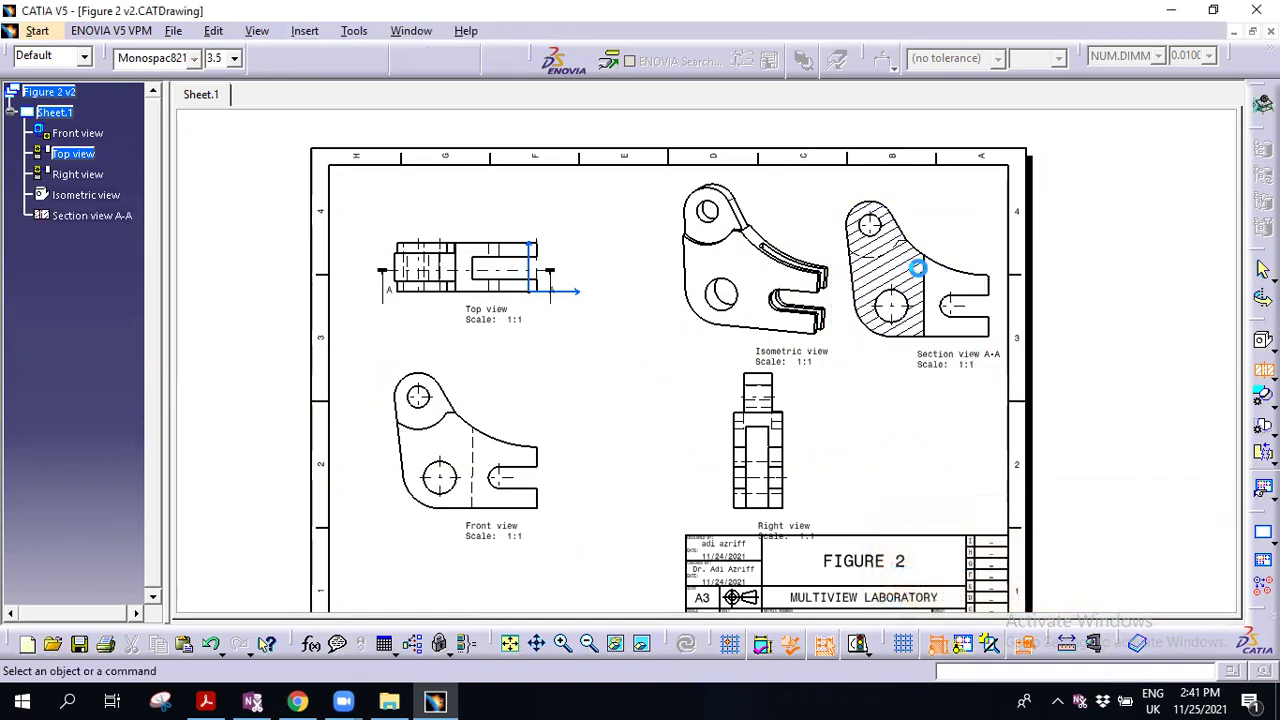
- Set the hatching angle of the new section view to -30 degrees
middle_click_drag(894, 374, 845, 372)
scroll(845, 372, "up", 3)
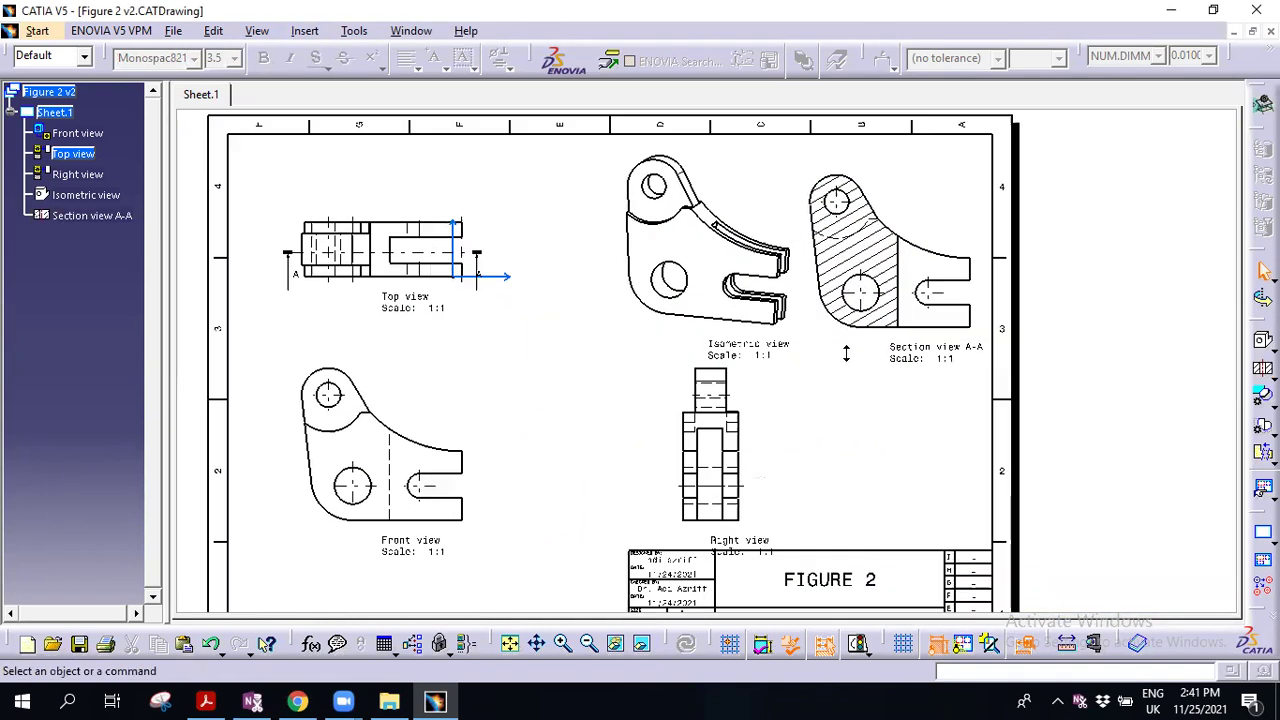
middle_click_drag(350, 300, 574, 253)
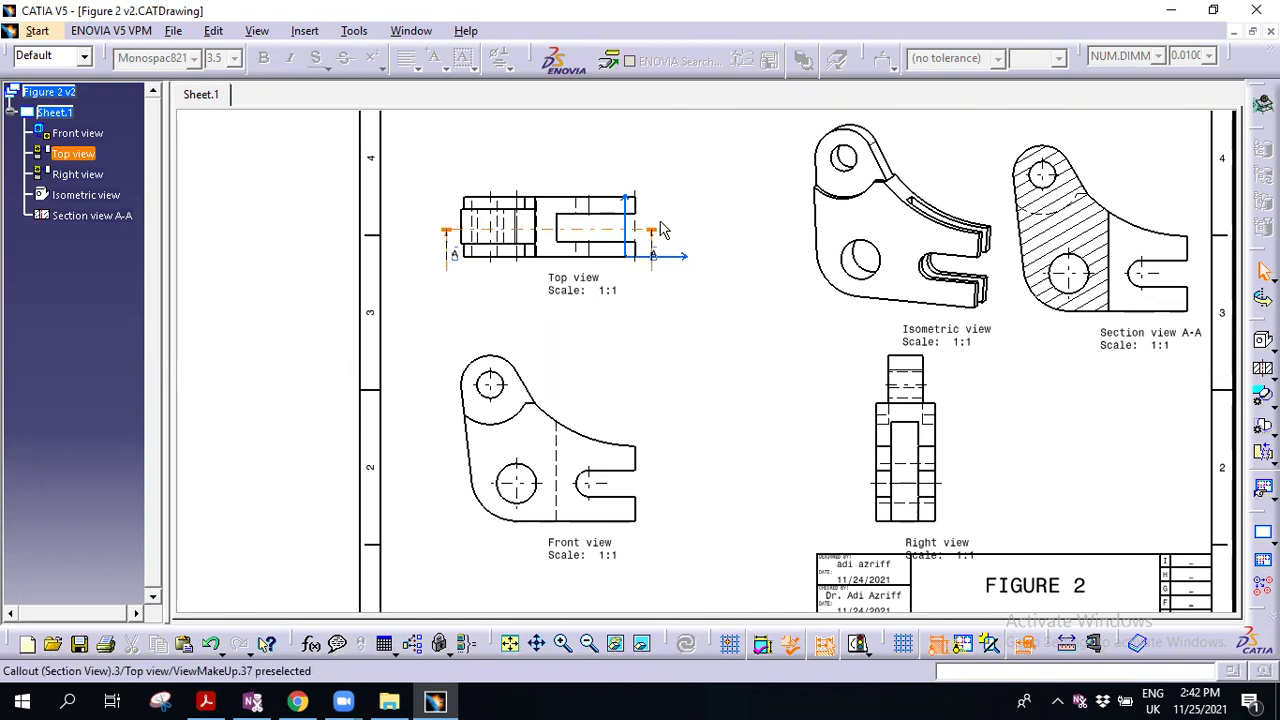
middle_click_drag(1050, 283, 848, 318)
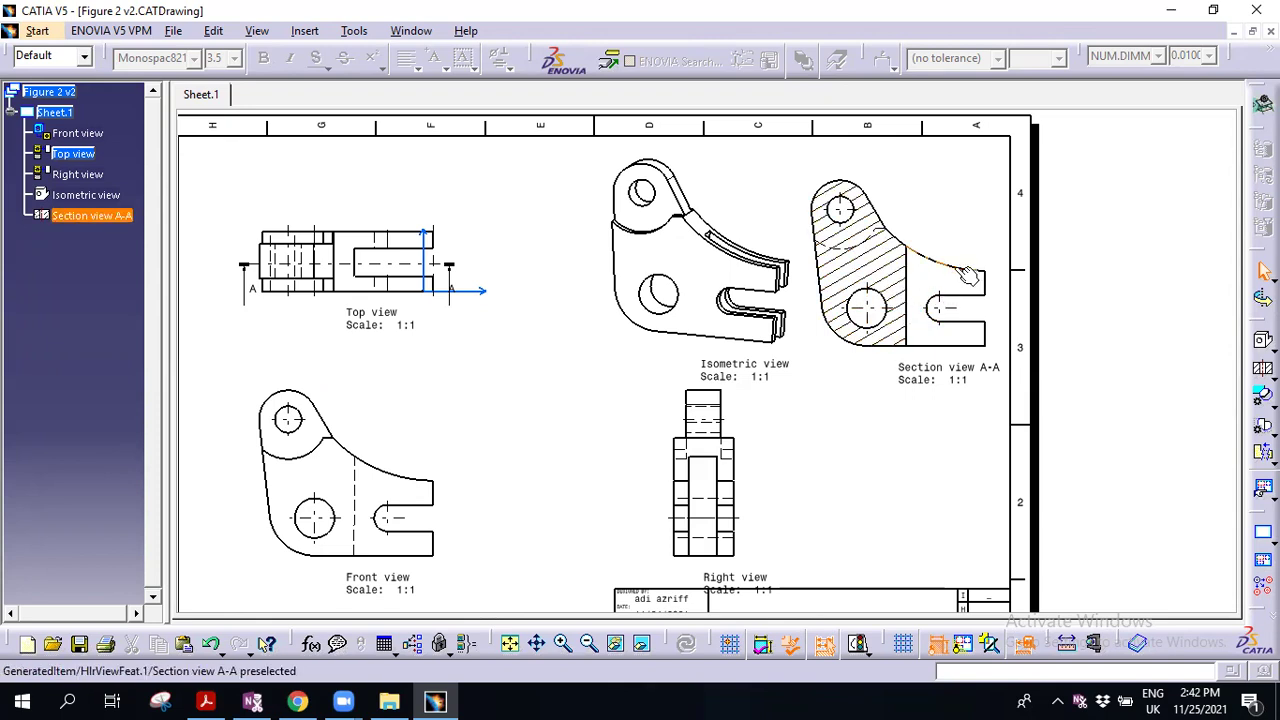
double_click(888, 254)
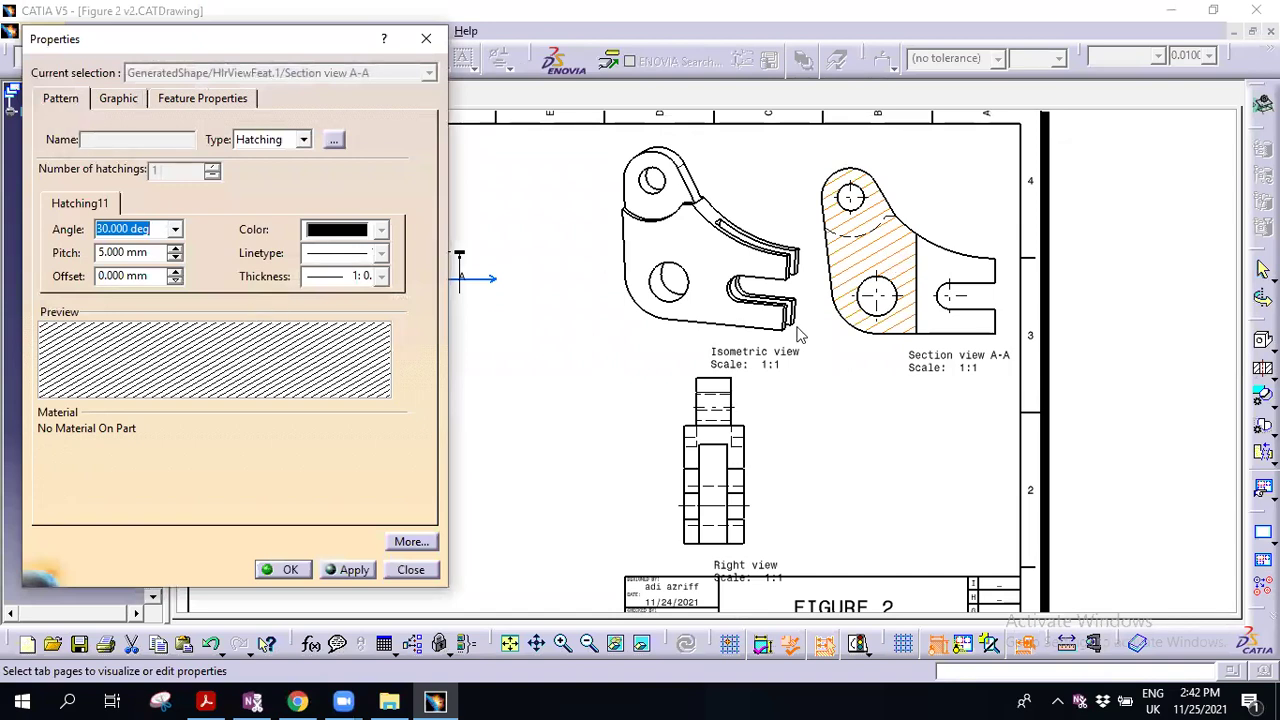
left_click(426, 38)
double_click(884, 251)
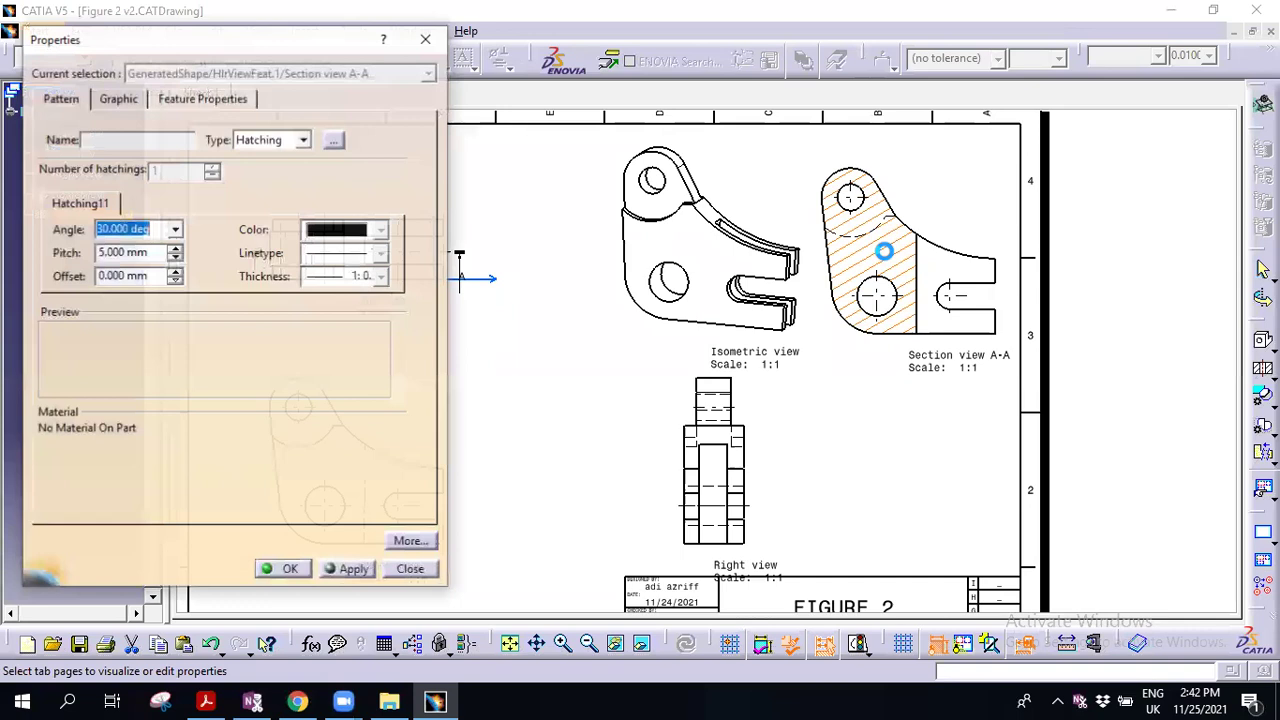
left_click(175, 229)
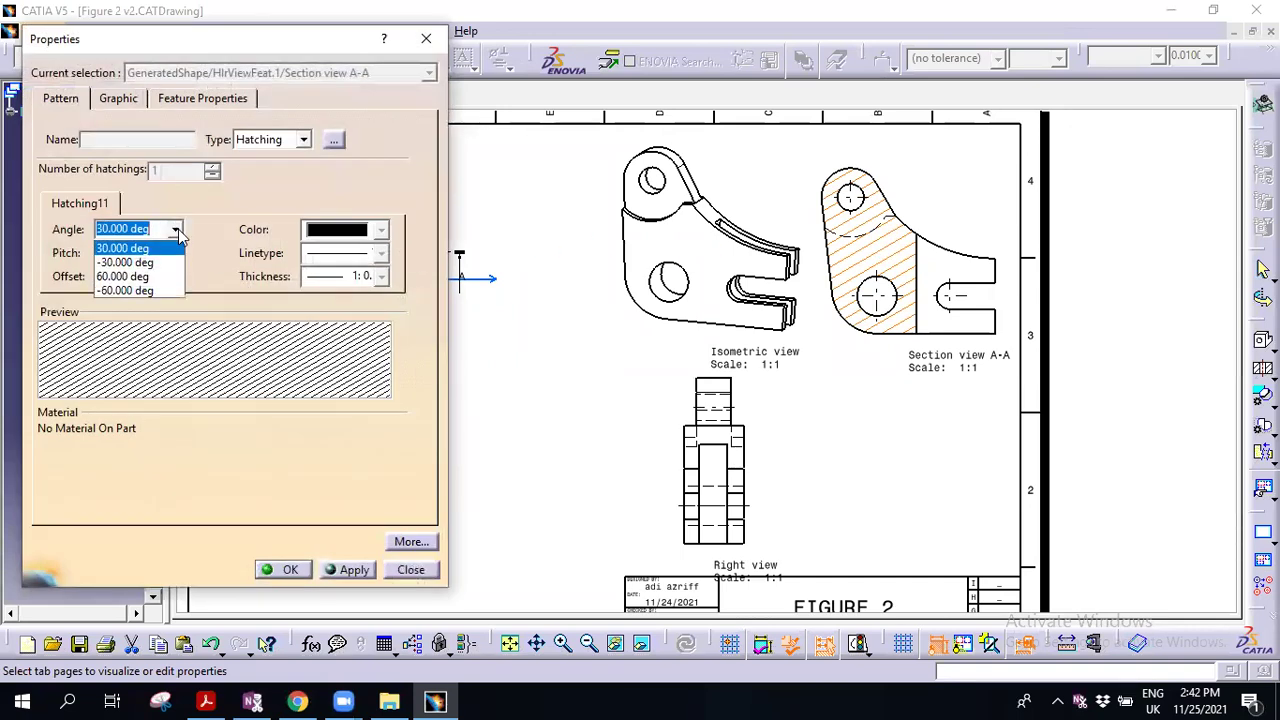
left_click(150, 262)
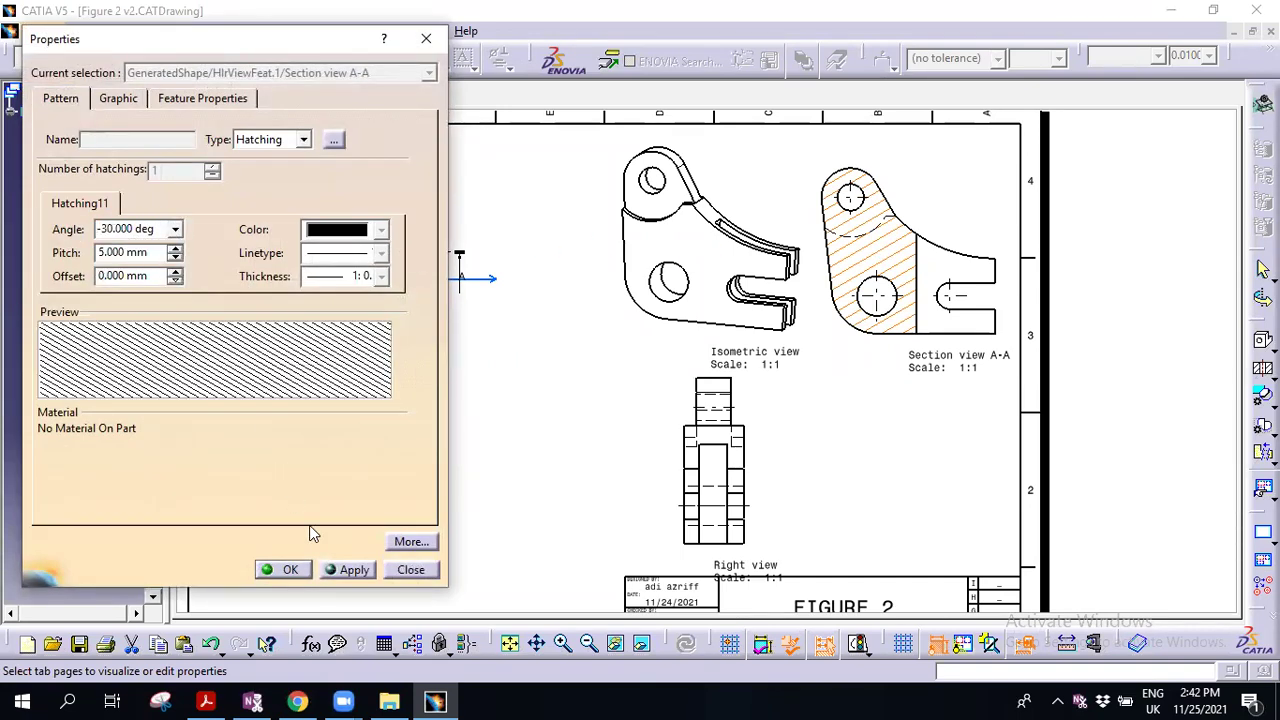
left_click(358, 575)
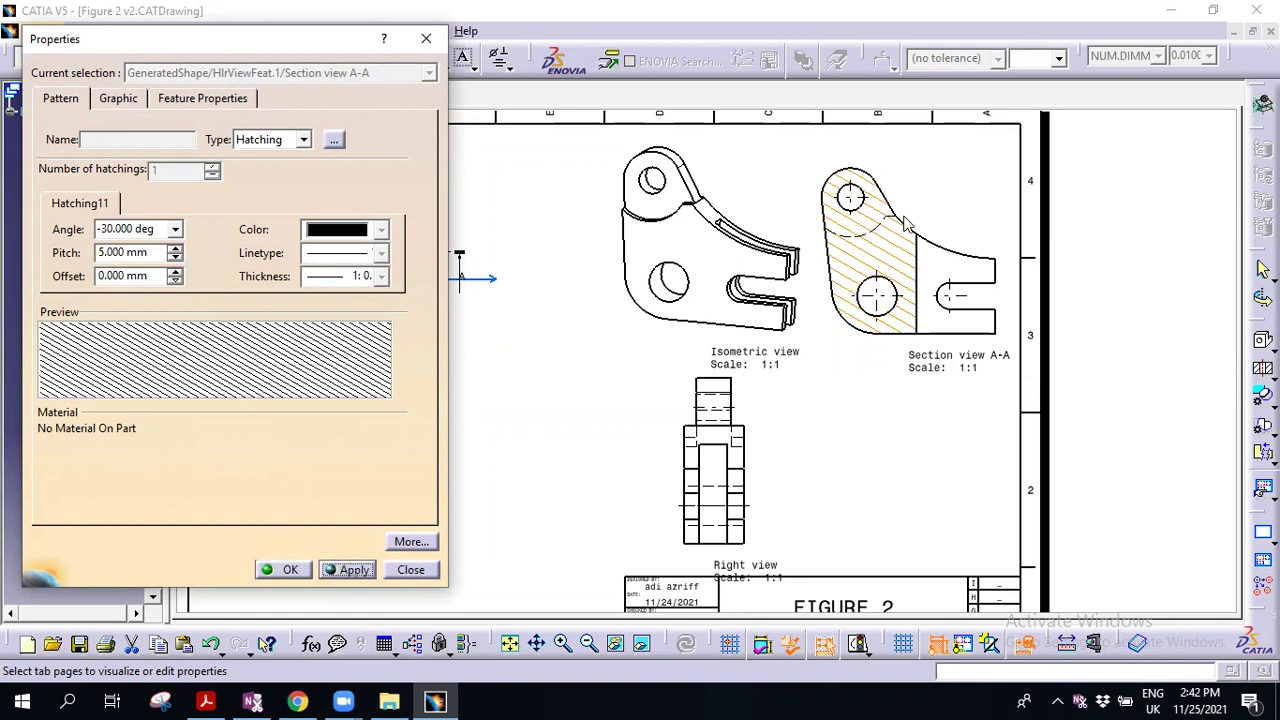
- Try hatching pitches of 10 mm and 2 mm on the section view
left_click(175, 250)
left_click(175, 250)
left_click_drag(161, 253, 55, 252)
type("10")
left_click(342, 570)
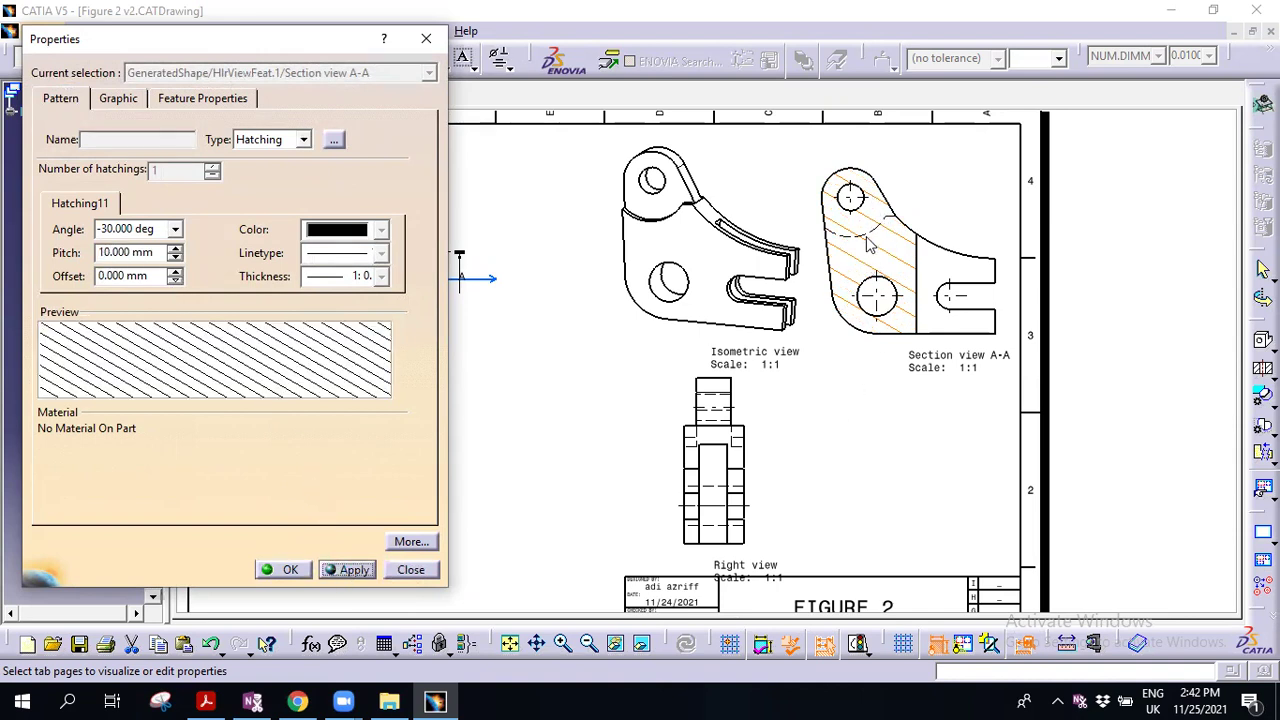
left_click_drag(160, 252, 24, 246)
type("2")
left_click(352, 569)
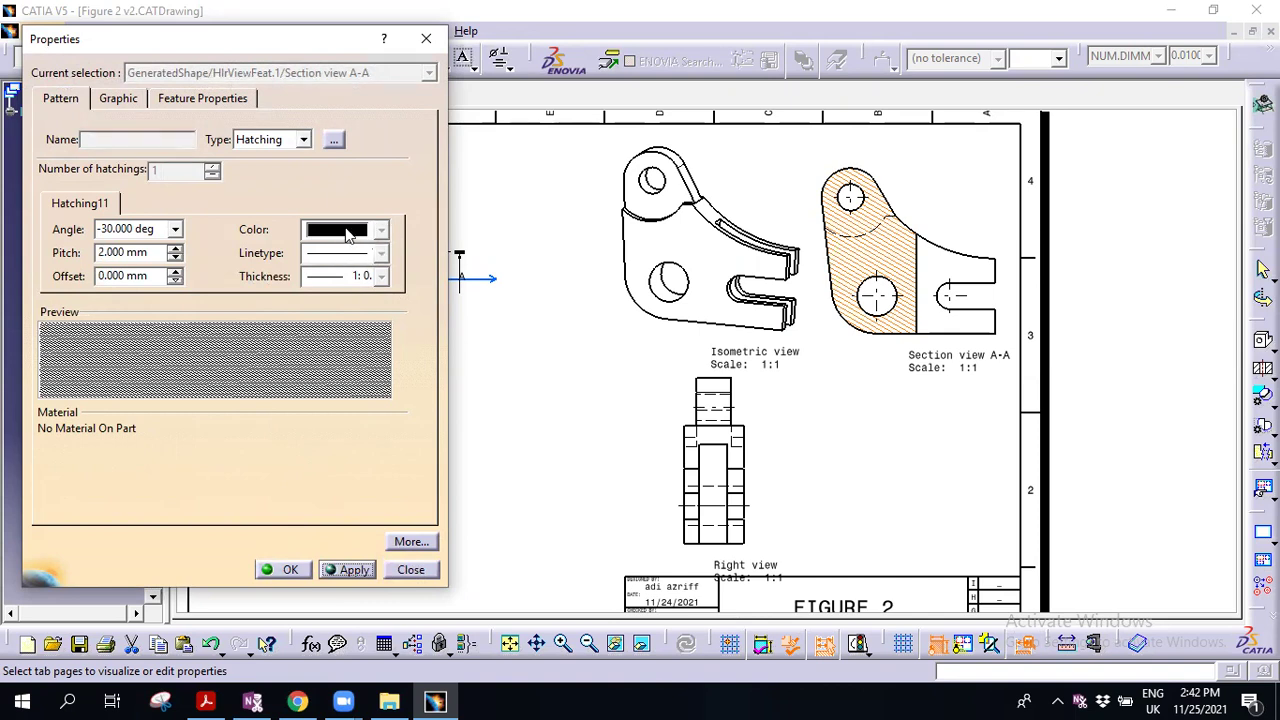
- Set the section view's hatching pitch to 5 mm and accept the hatching properties
left_click(165, 258)
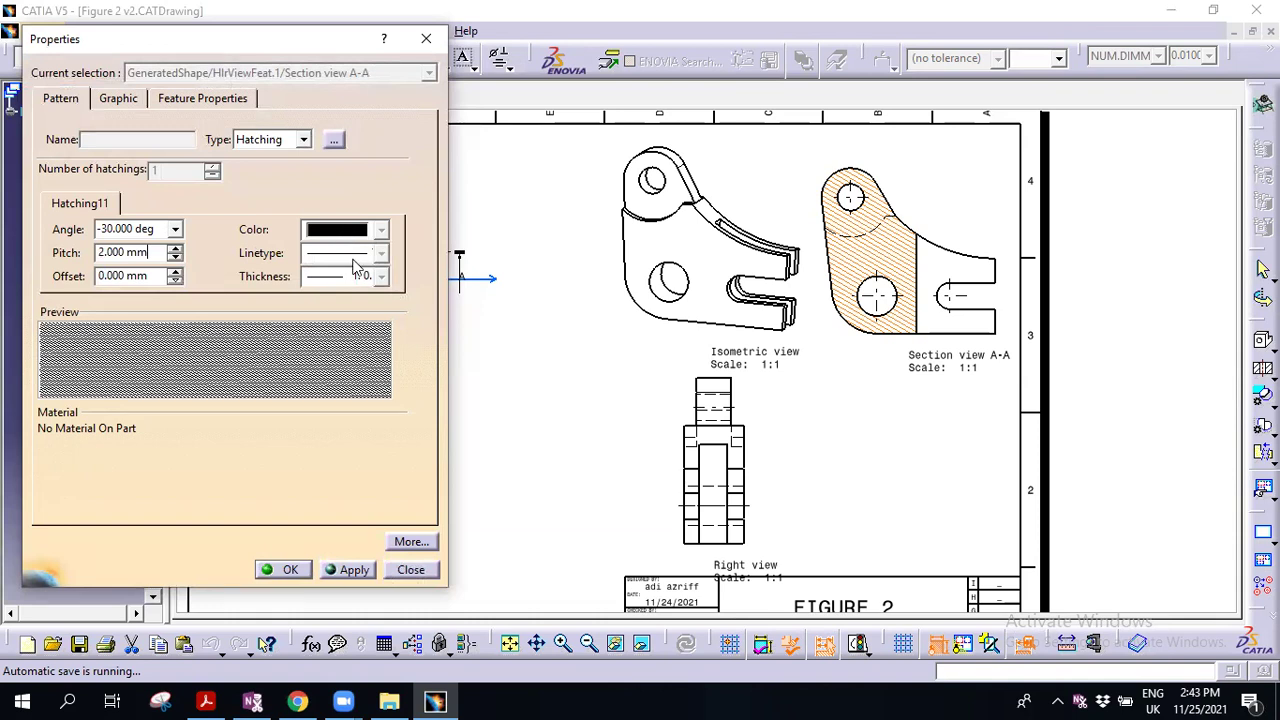
triple_click(120, 229)
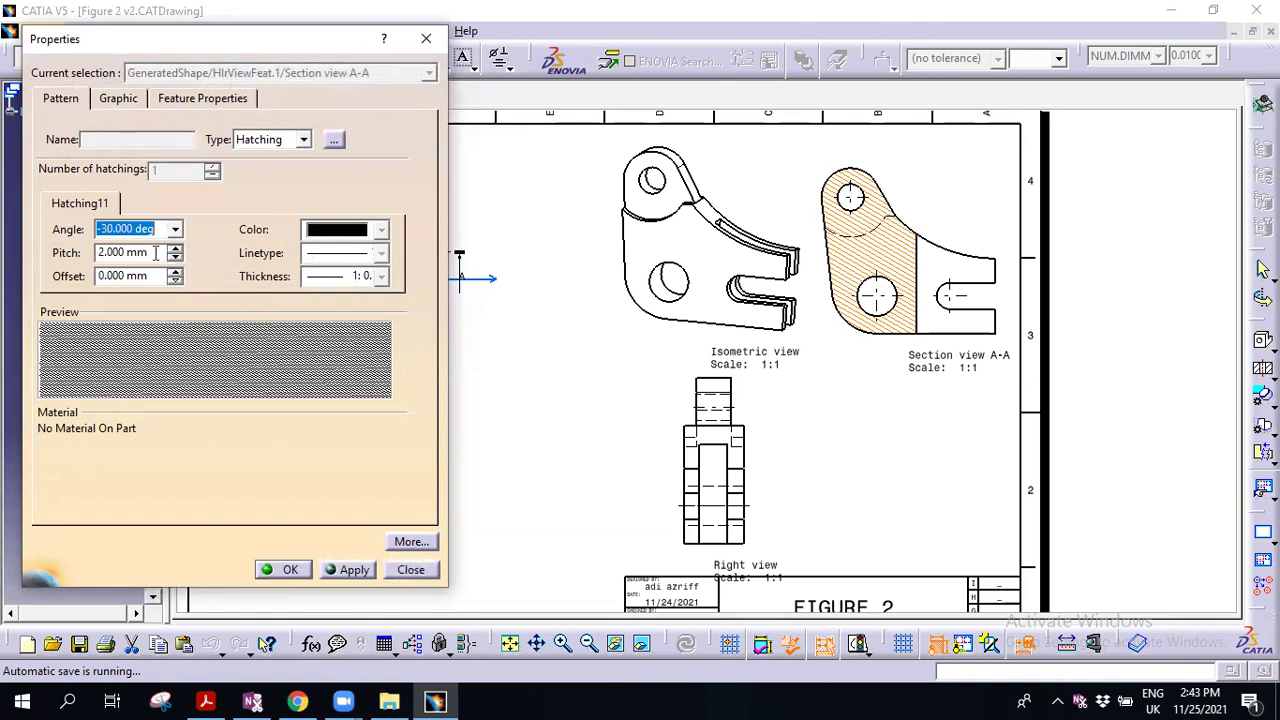
triple_click(156, 253)
type("5")
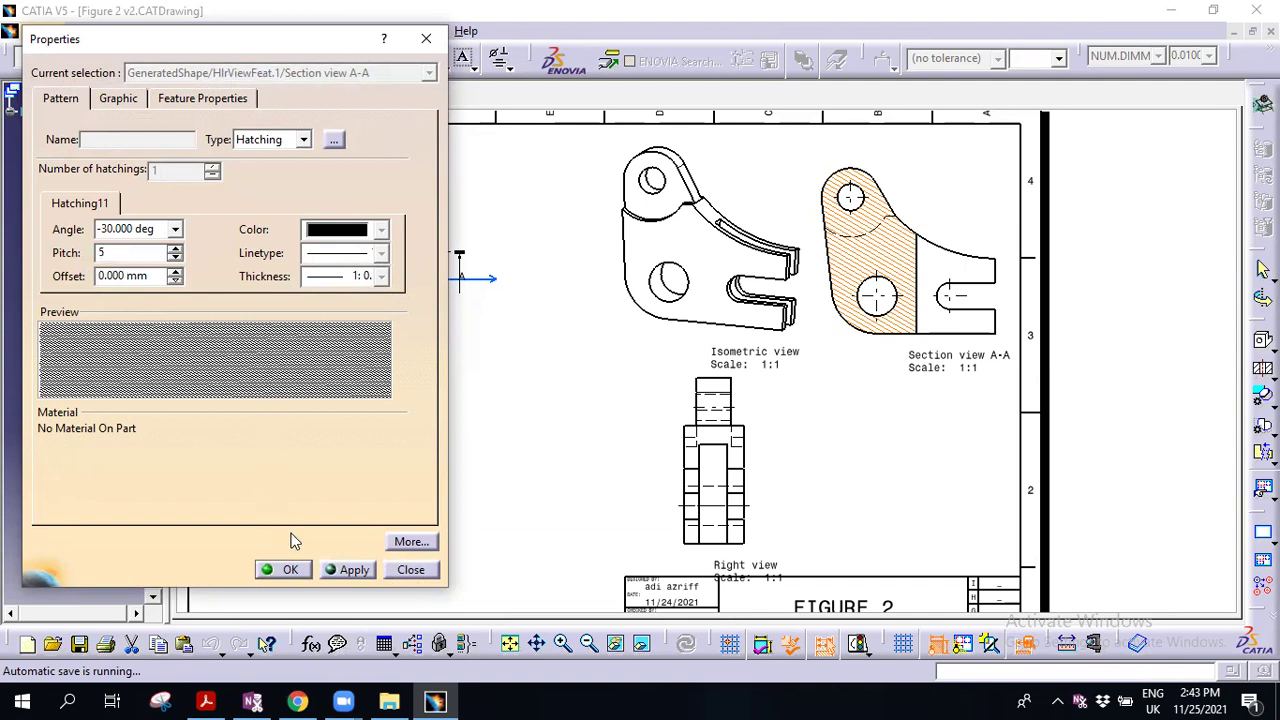
left_click(324, 569)
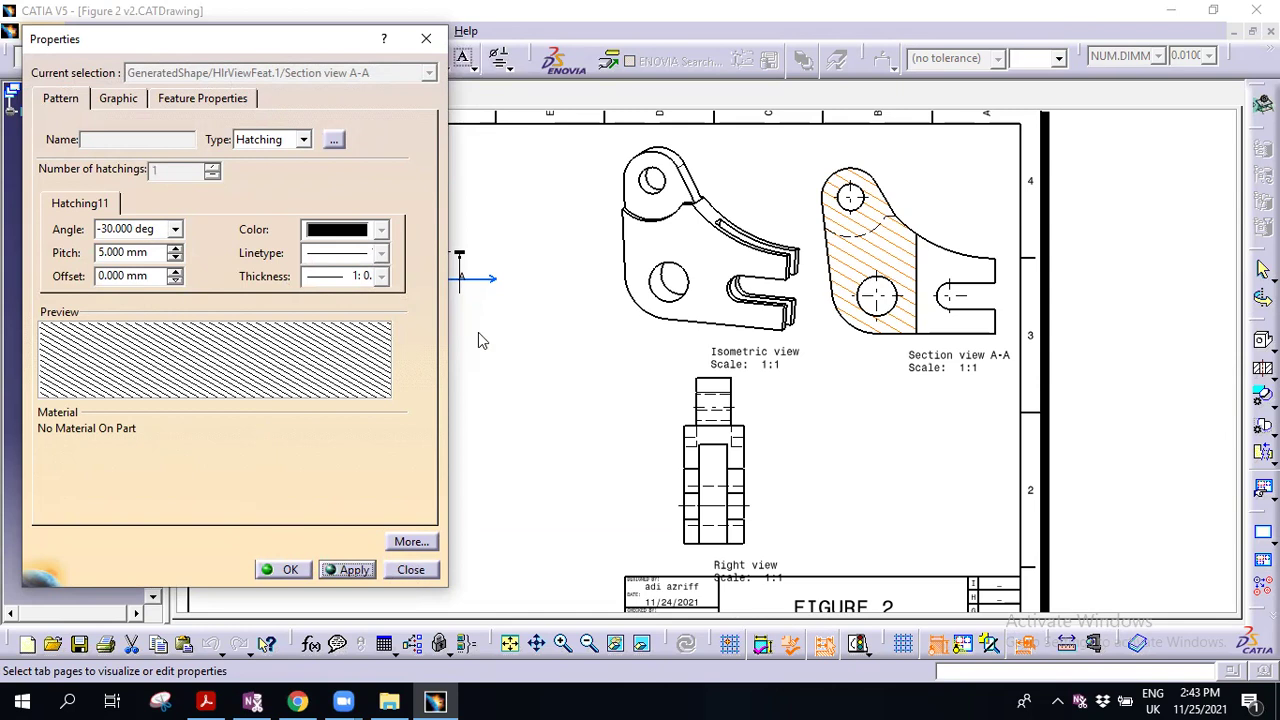
left_click(284, 569)
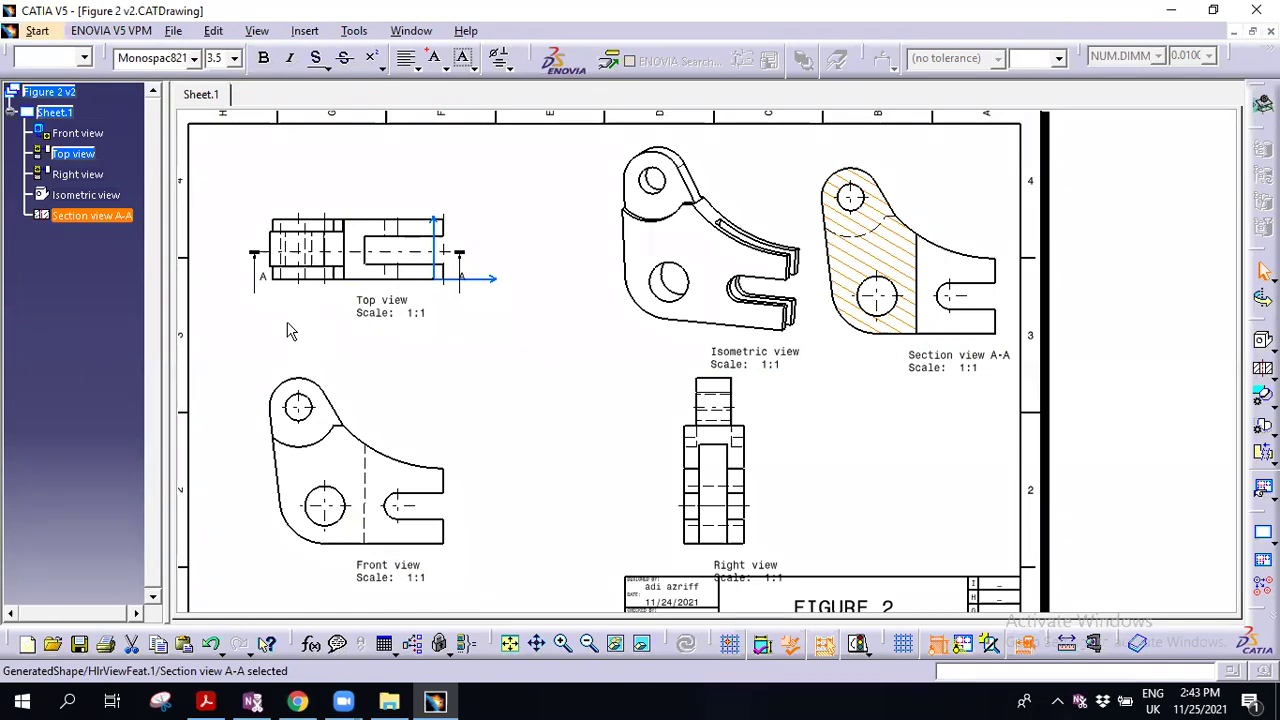
- Make the front view the active view of the sheet
middle_click_drag(421, 477, 490, 362)
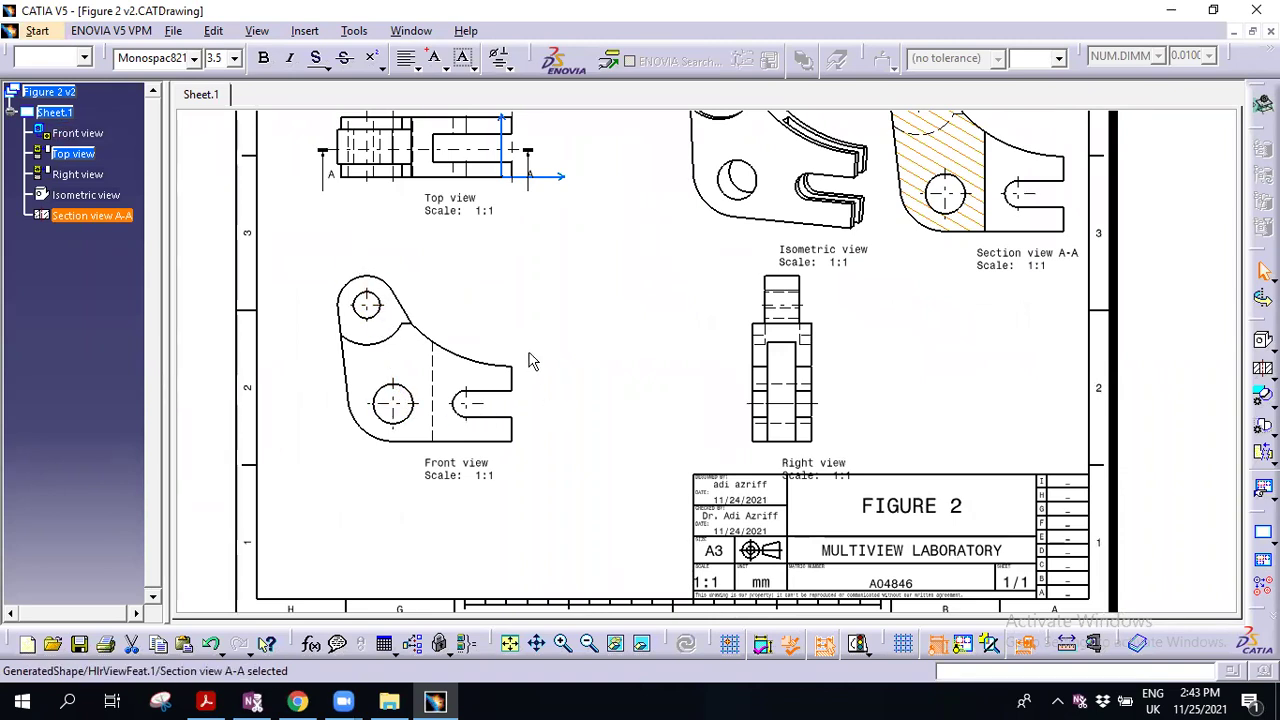
middle_click_drag(552, 344, 563, 382)
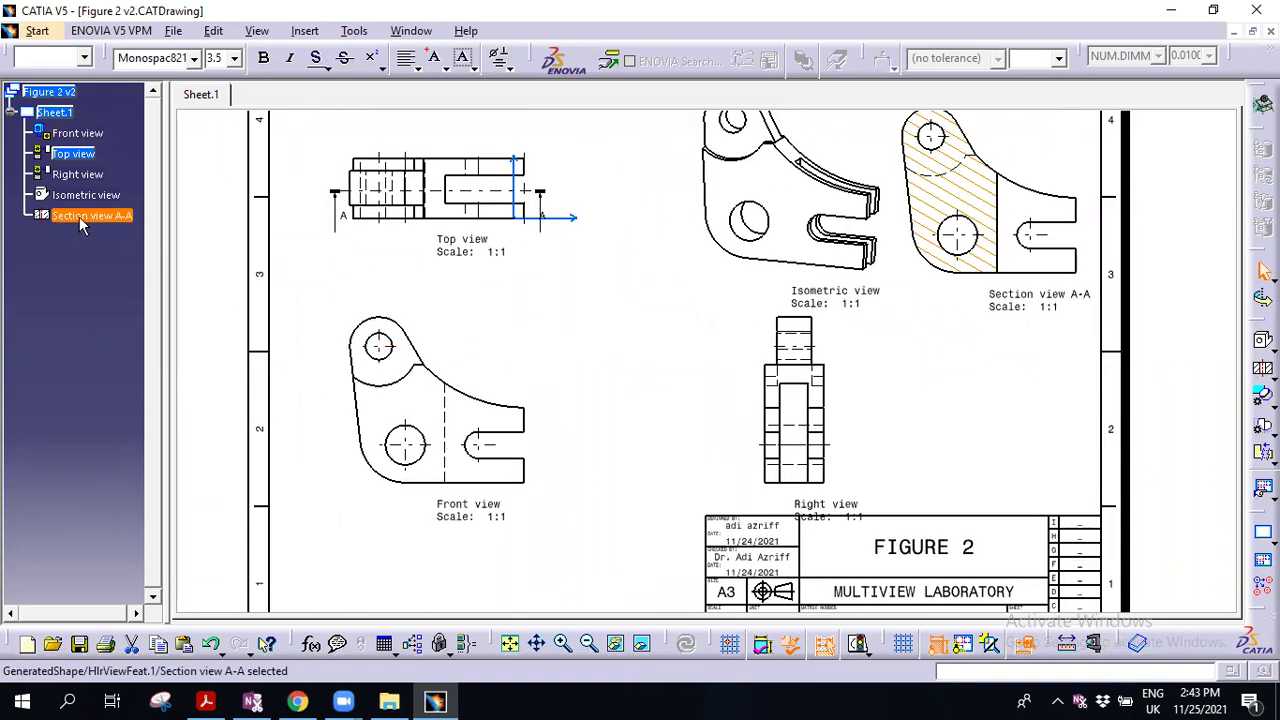
double_click(72, 133)
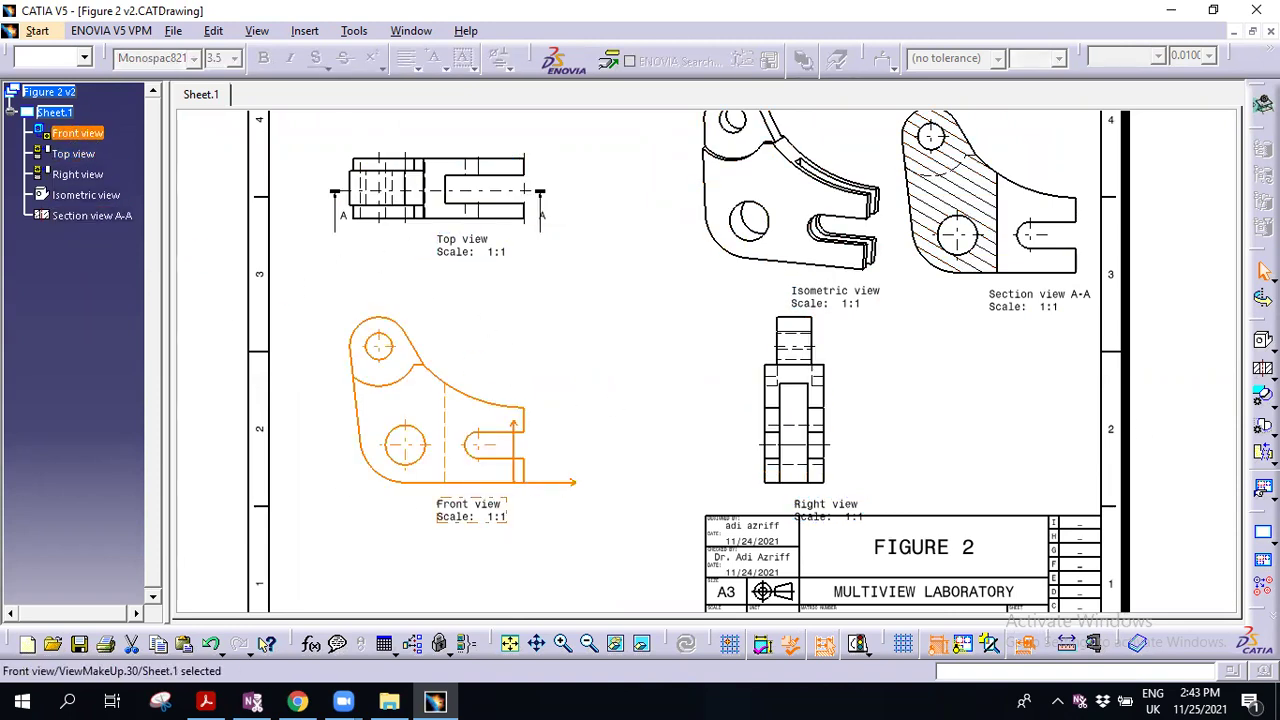
left_click(1263, 393)
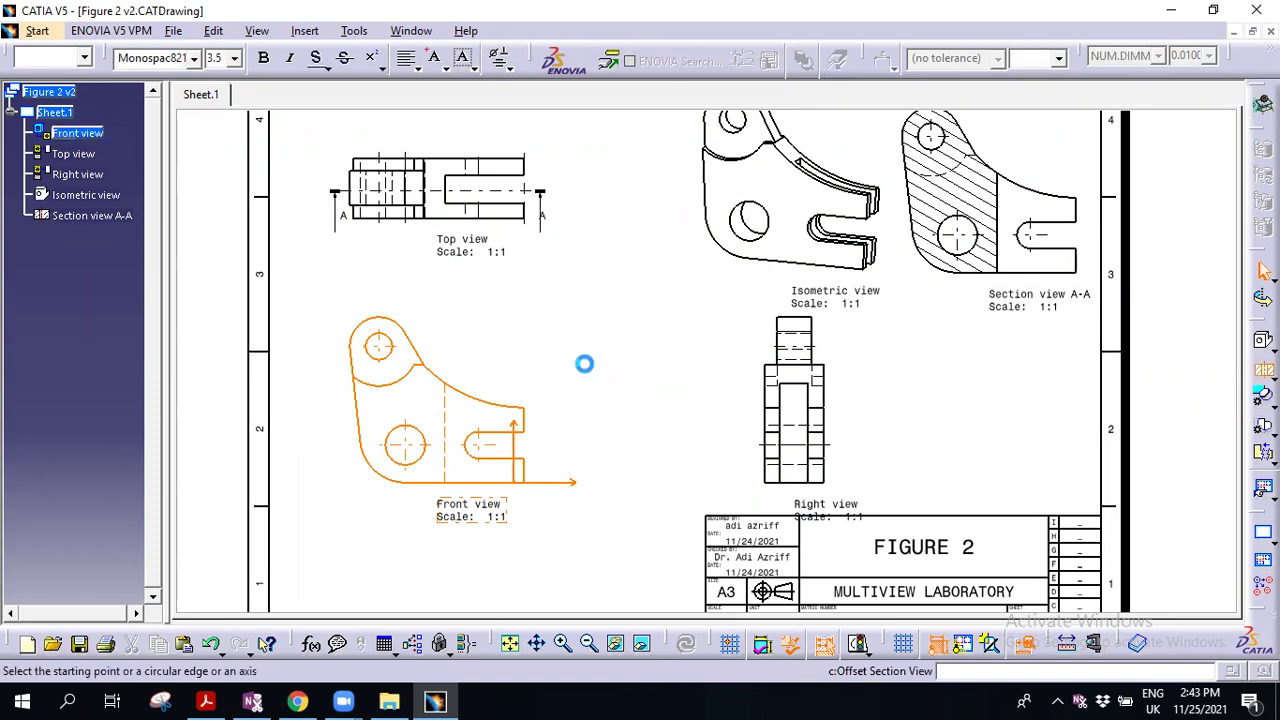
left_click(363, 297)
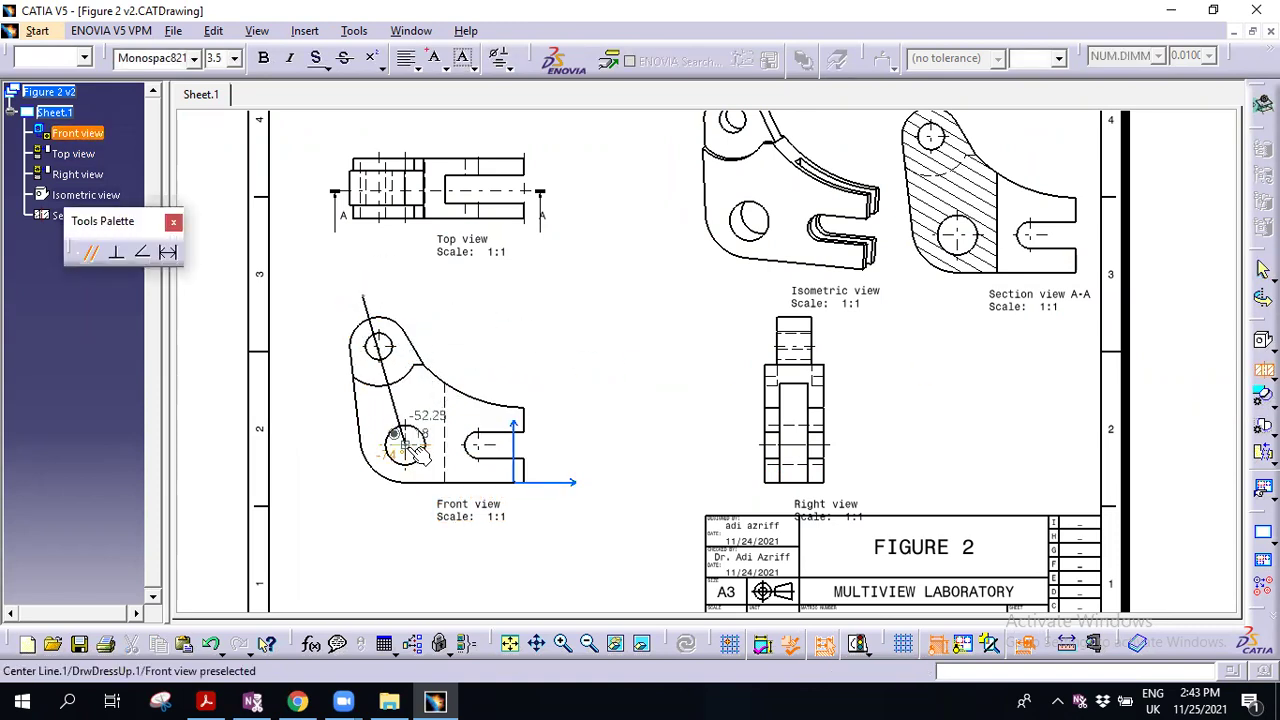
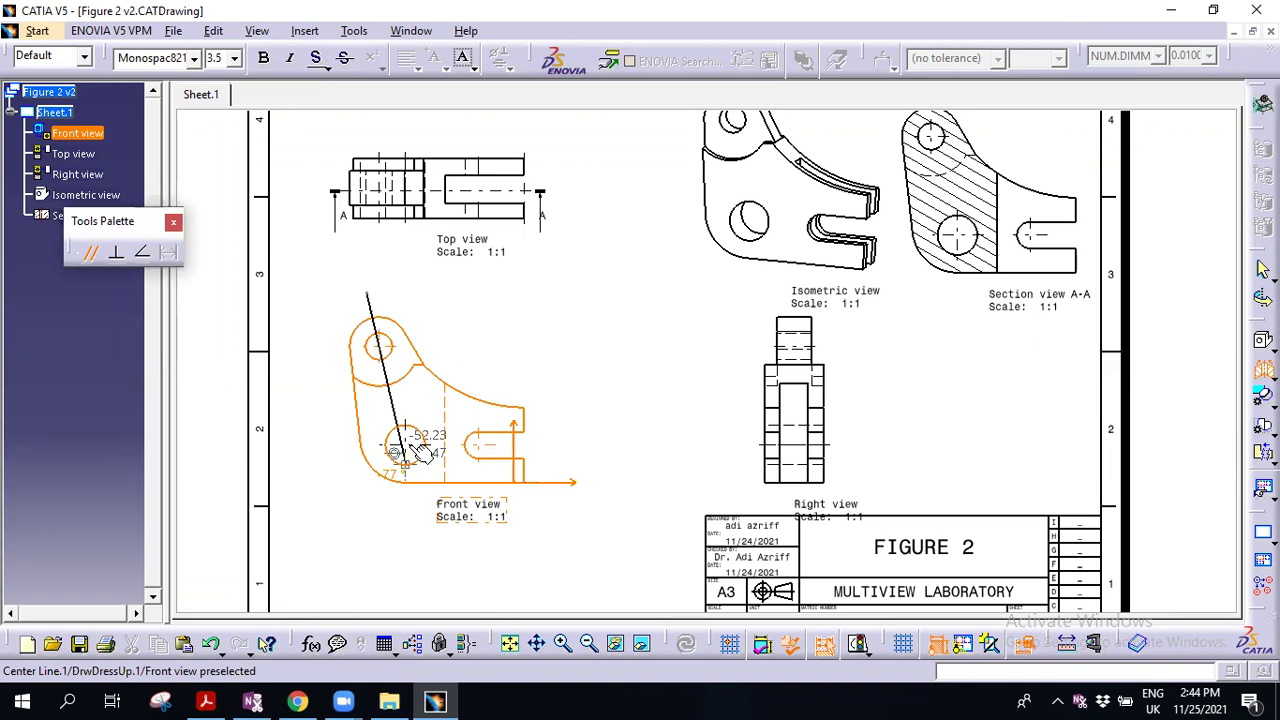
key("Escape")
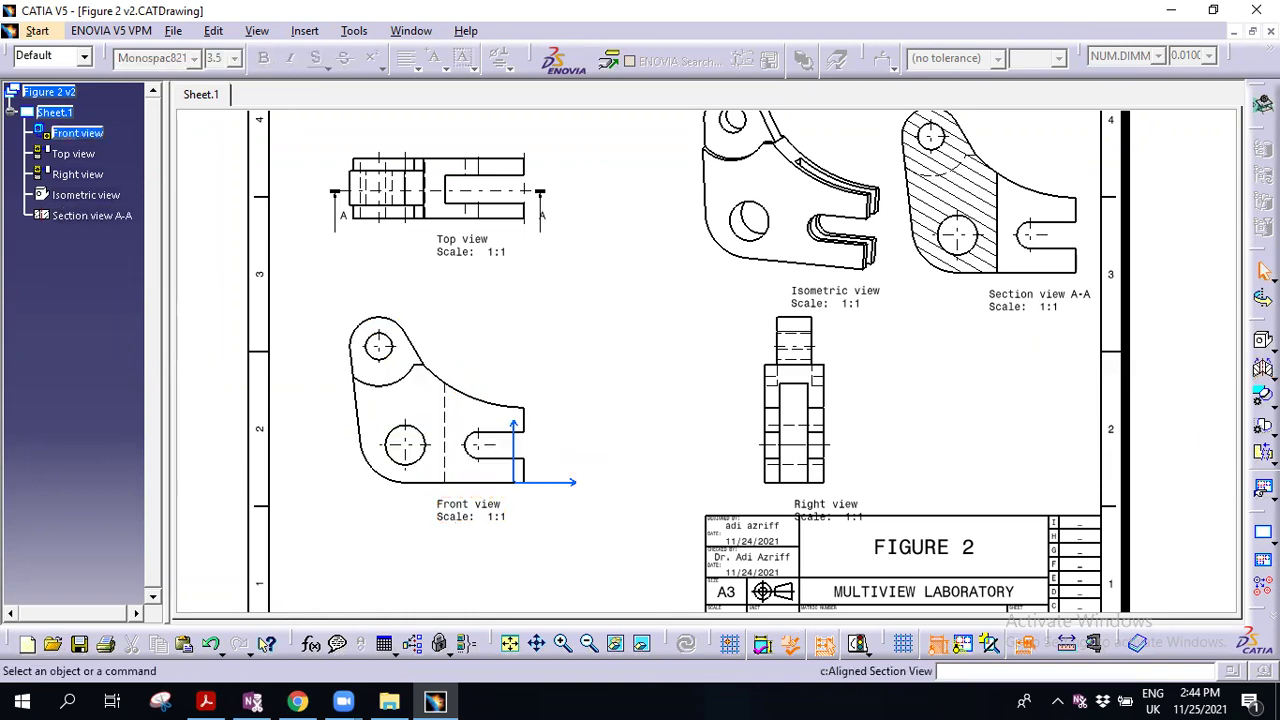
left_click(1268, 375)
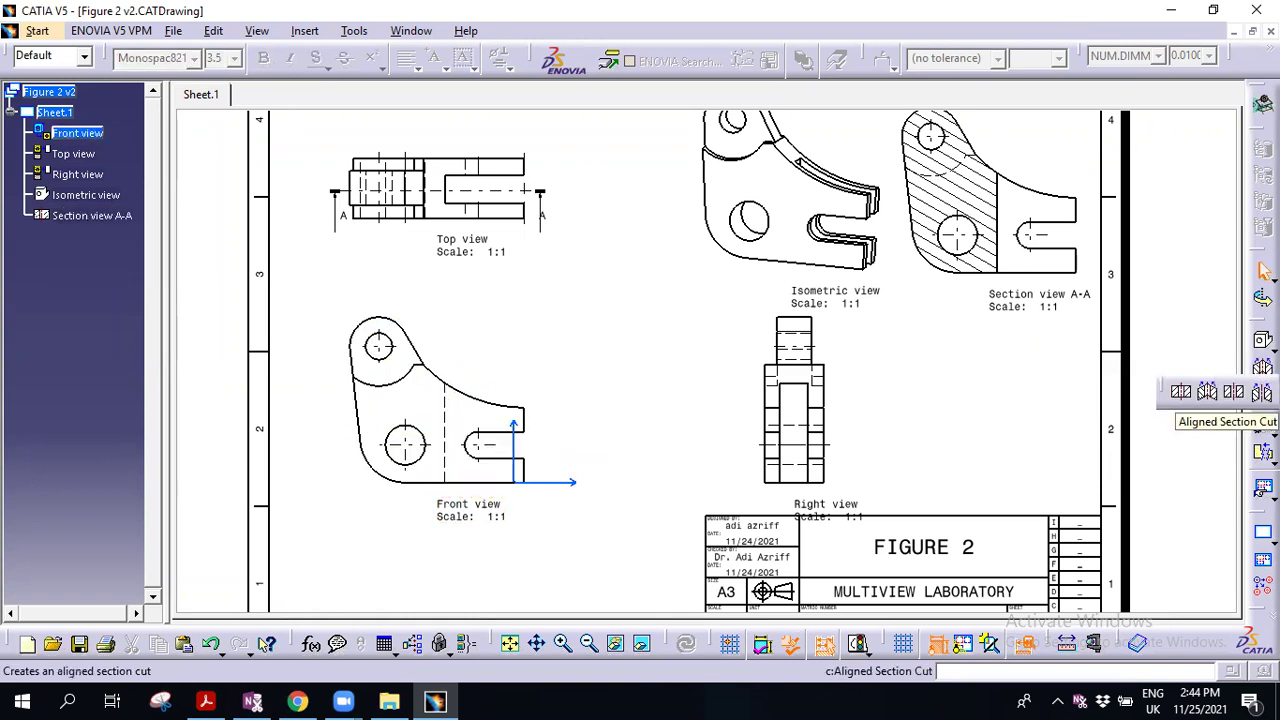
left_click(1180, 395)
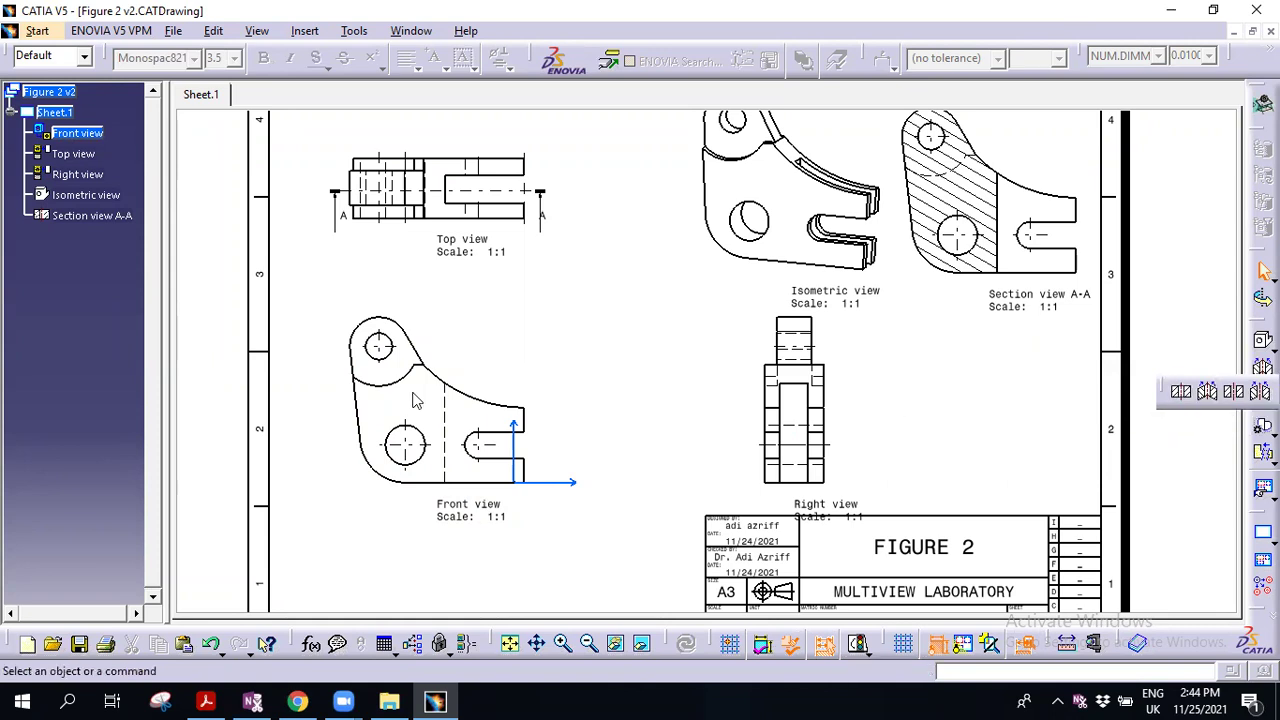
left_click(521, 444)
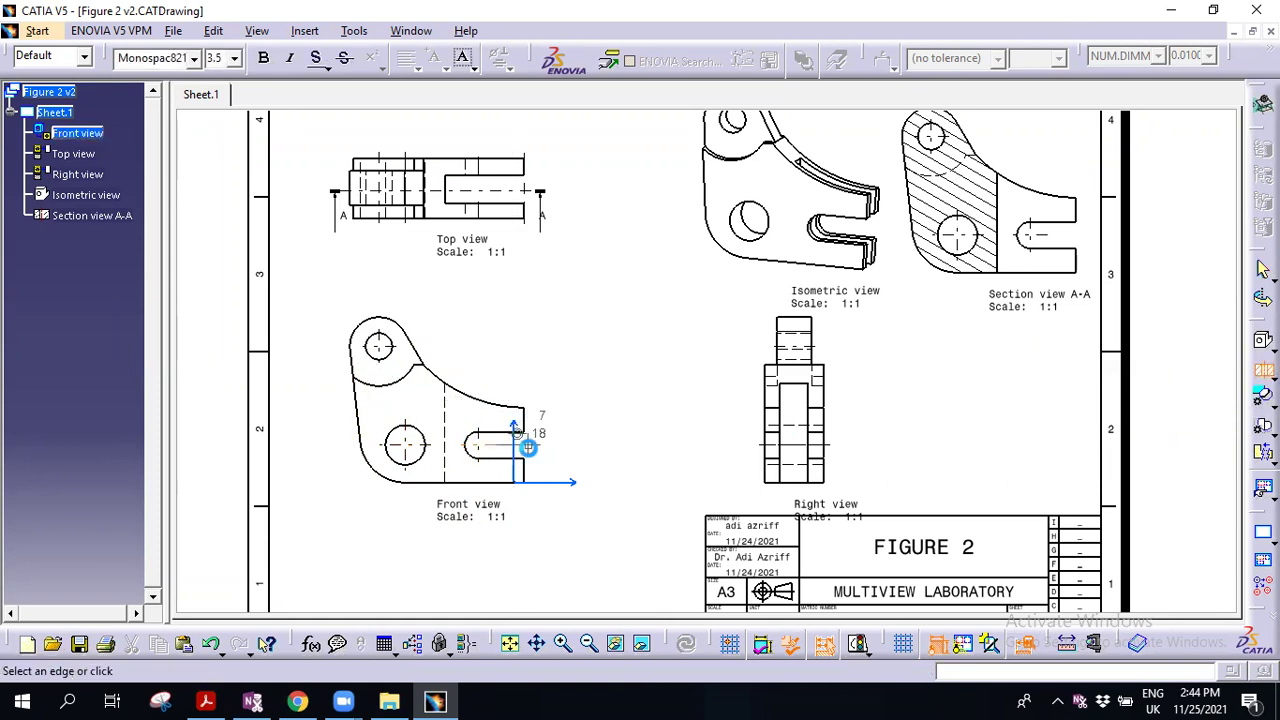
left_click(405, 445)
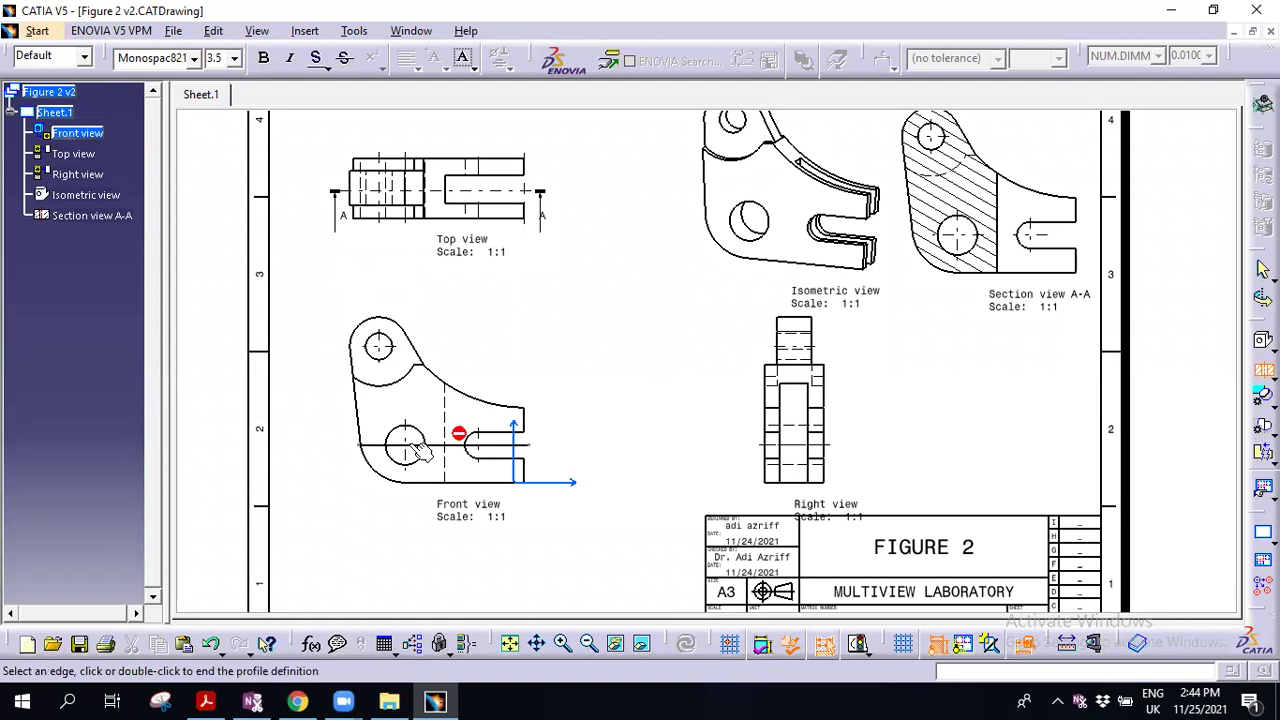
double_click(350, 428)
middle_click_drag(485, 409, 533, 302)
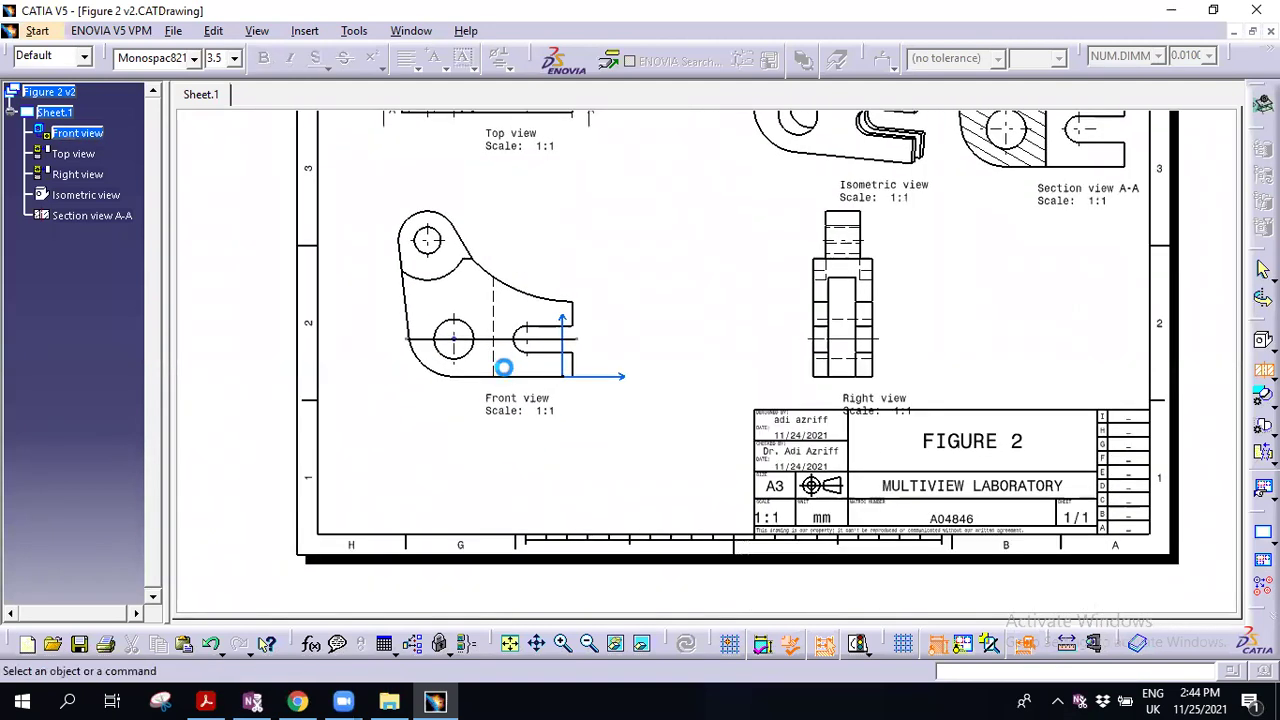
left_click(1264, 370)
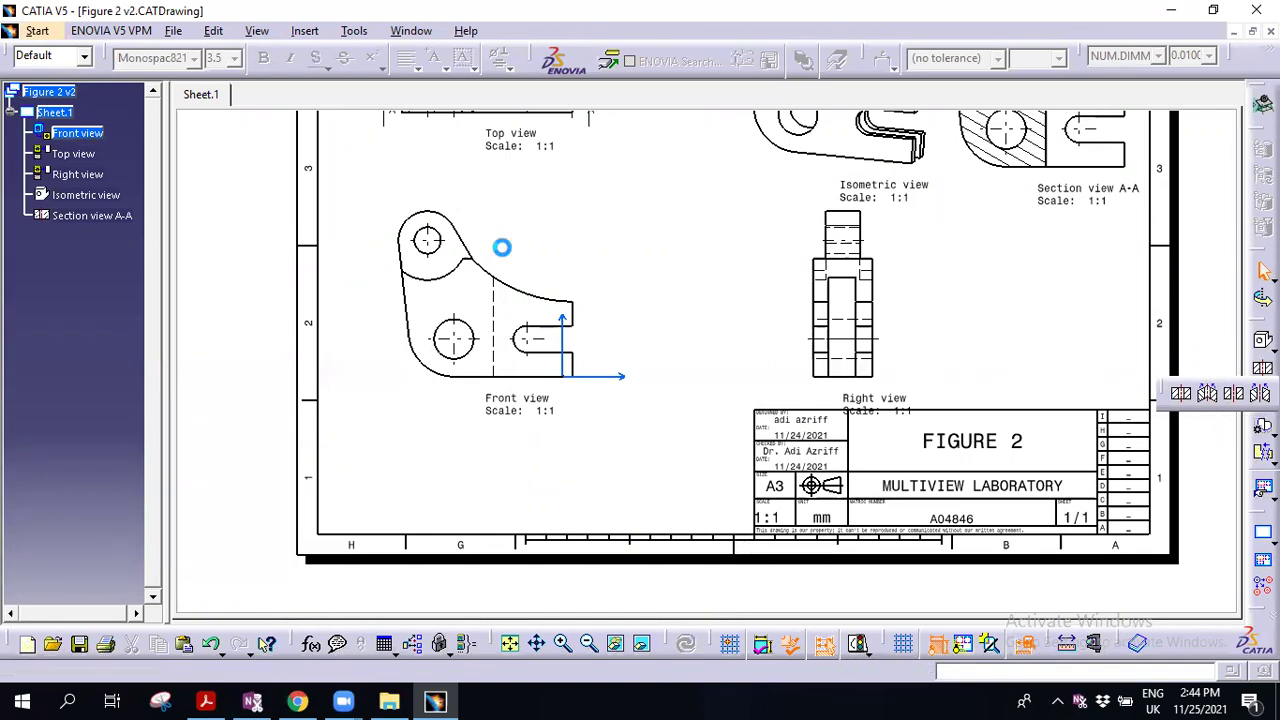
left_click(1208, 394)
left_click(427, 239)
left_click(453, 338)
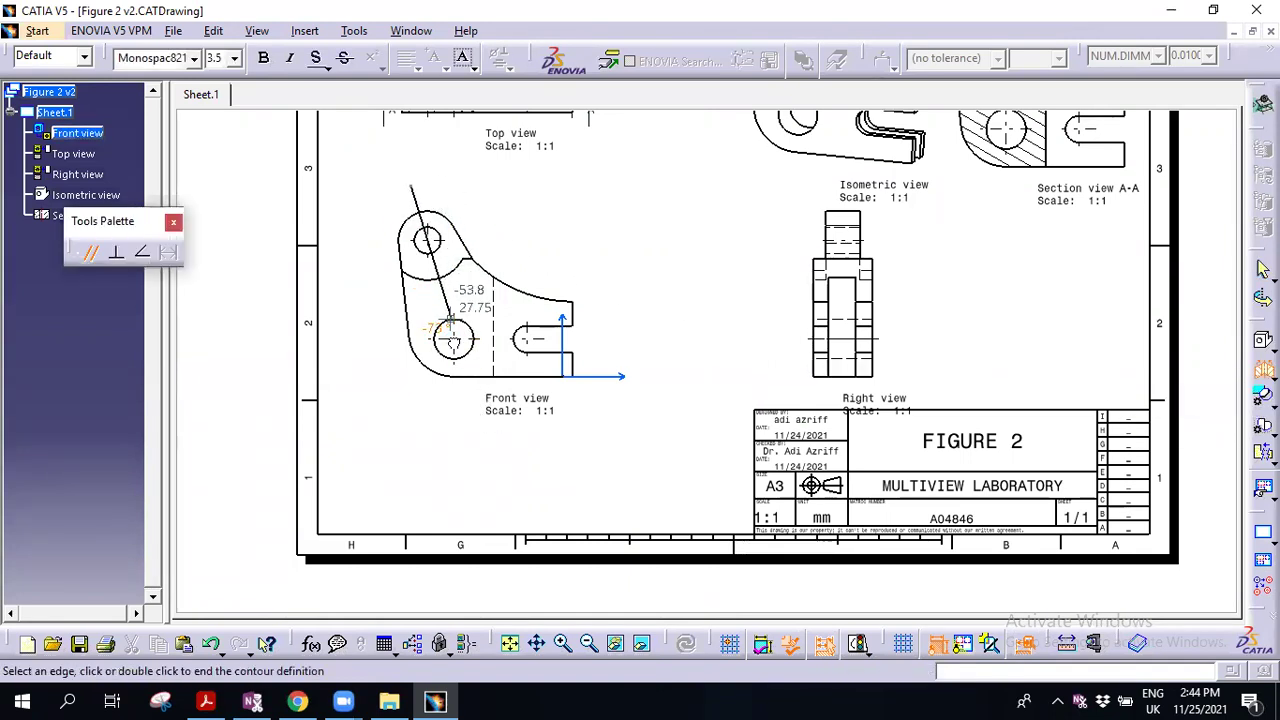
double_click(585, 345)
middle_click_drag(662, 389, 660, 398)
key("Escape")
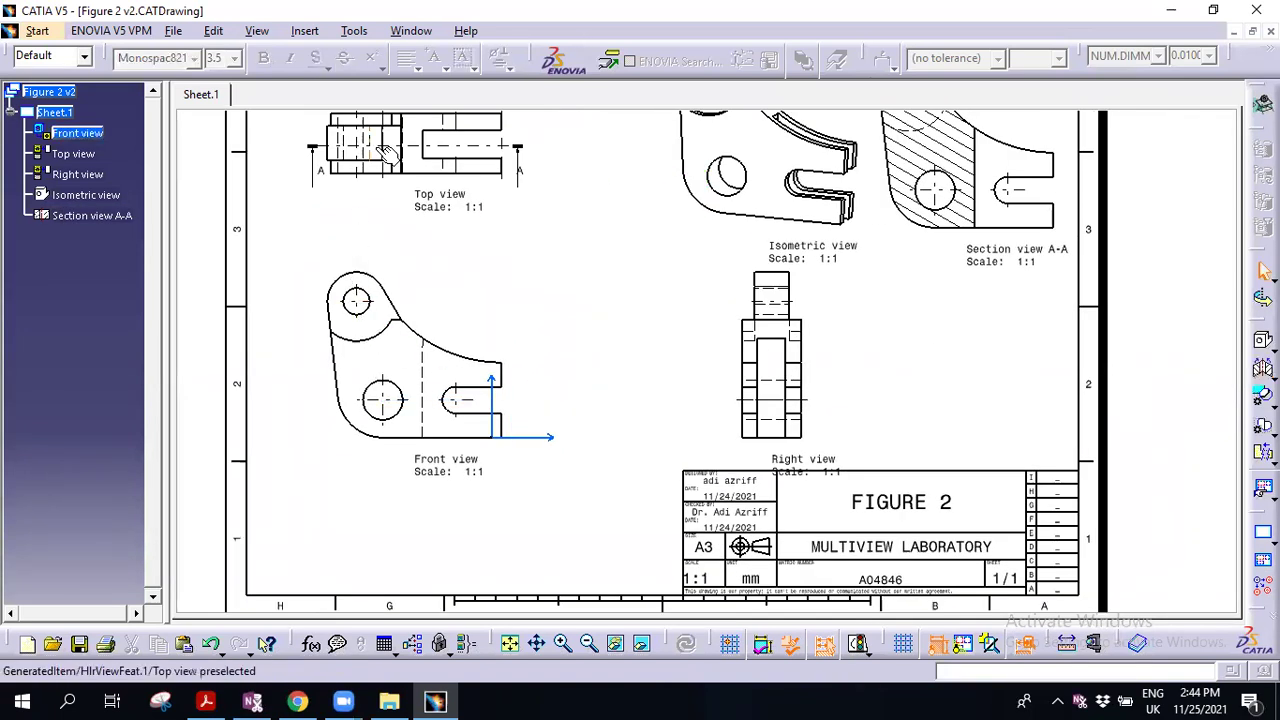
middle_click_drag(1207, 385, 1225, 441)
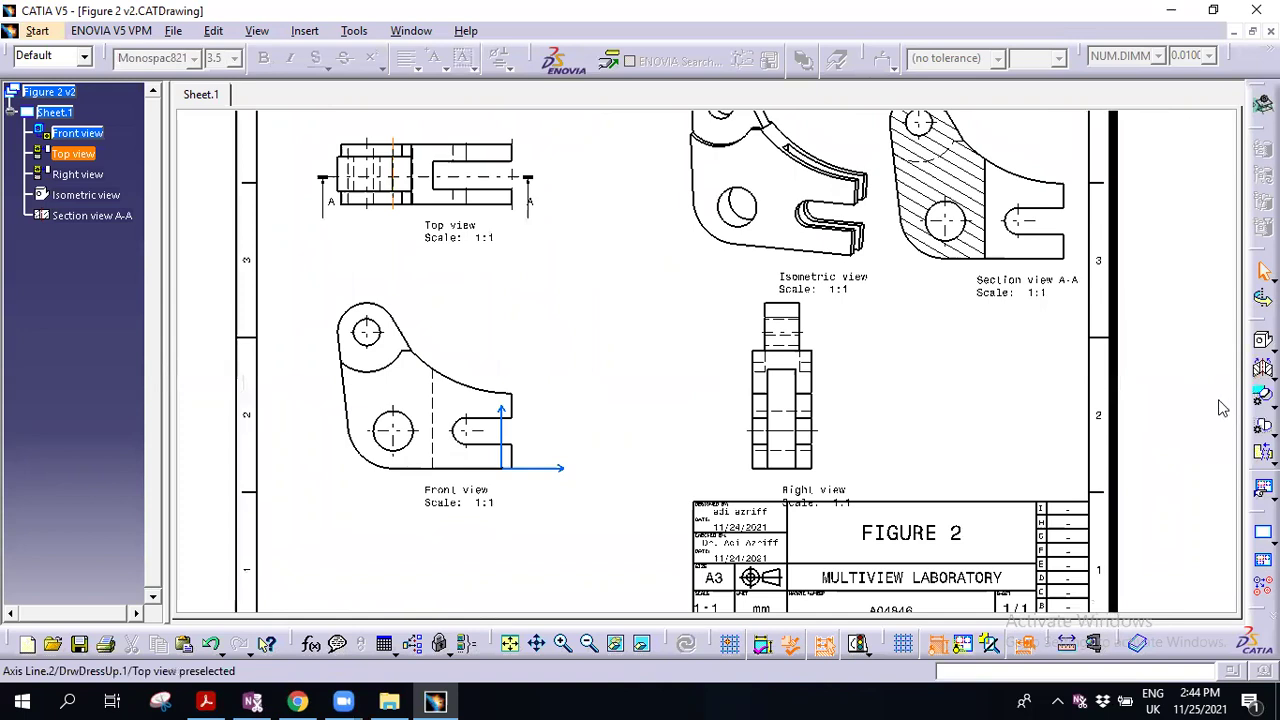
left_click(1266, 398)
left_click(1210, 394)
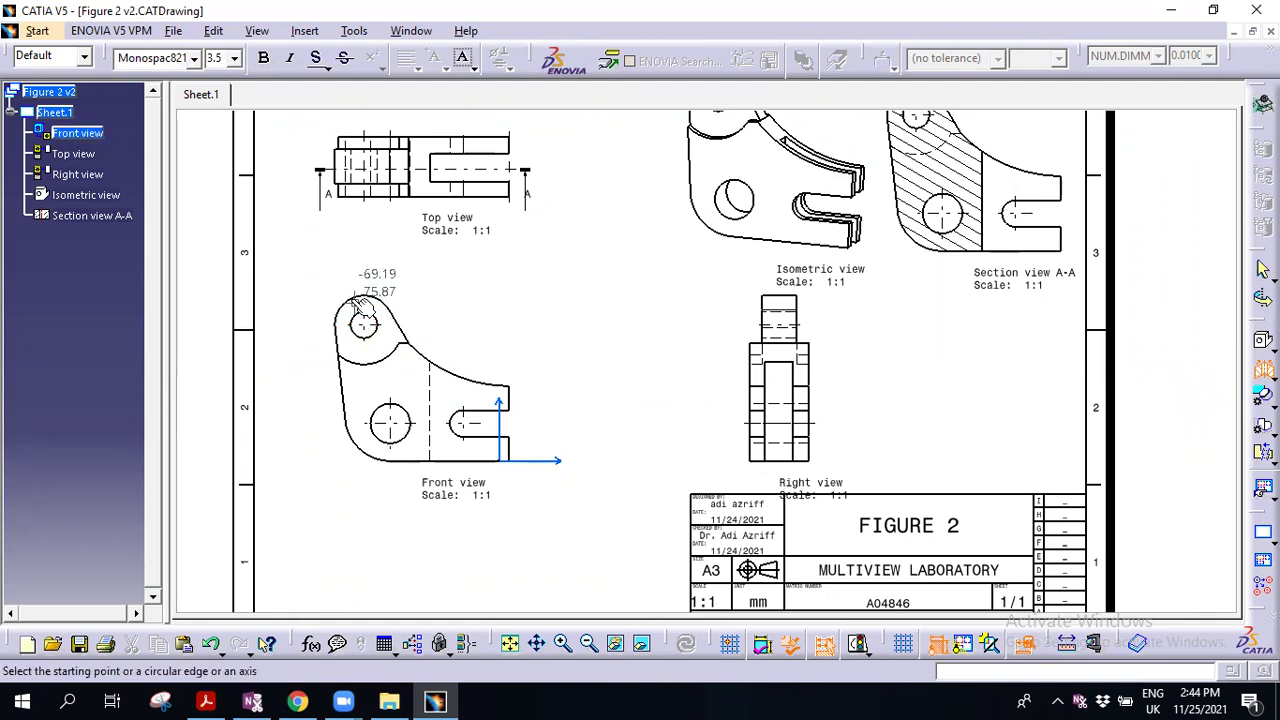
left_click(363, 323)
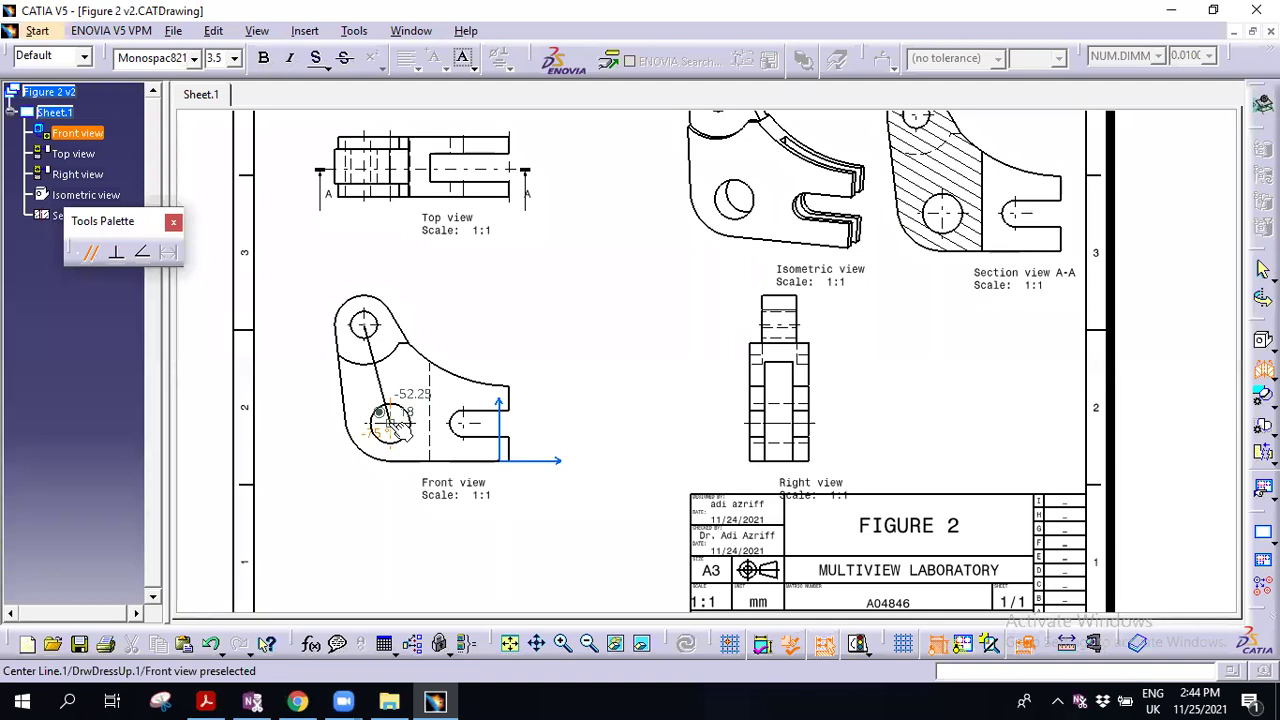
key("Escape")
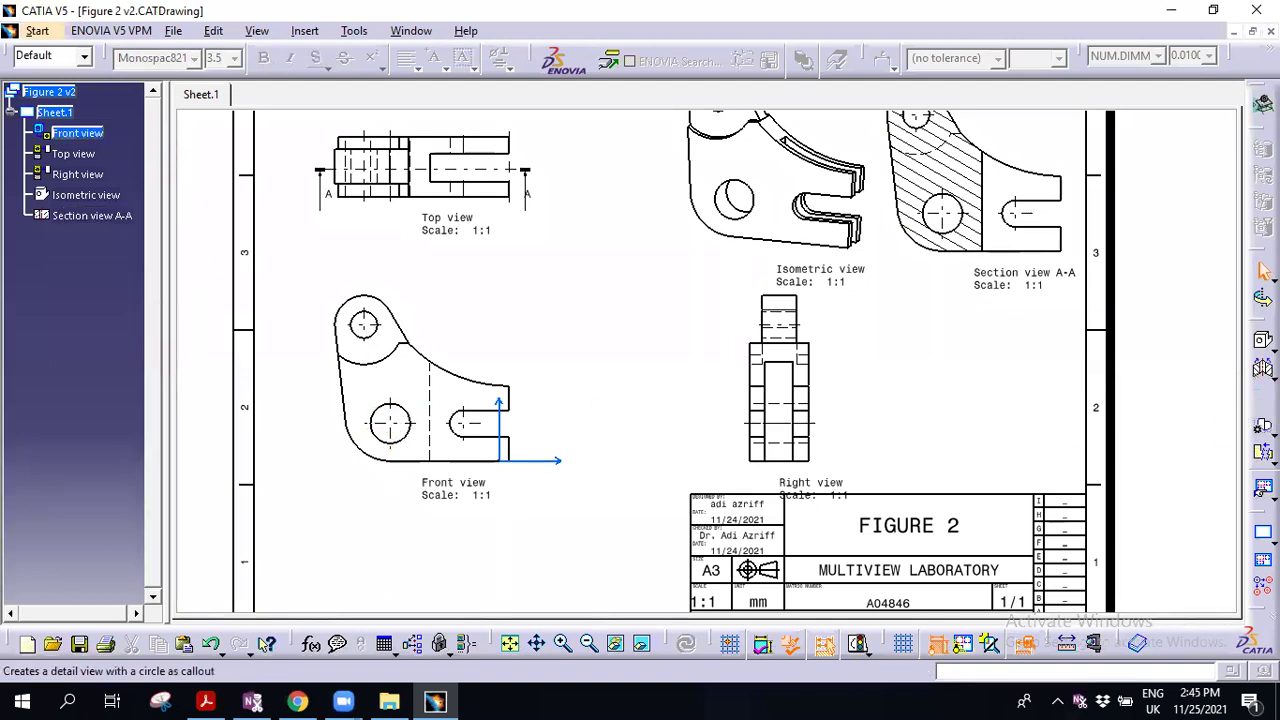
- Define an aligned section line in the front view through the upper hole, the large hole and the slot, ending with an angled segment
left_click(1263, 340)
left_click(346, 281)
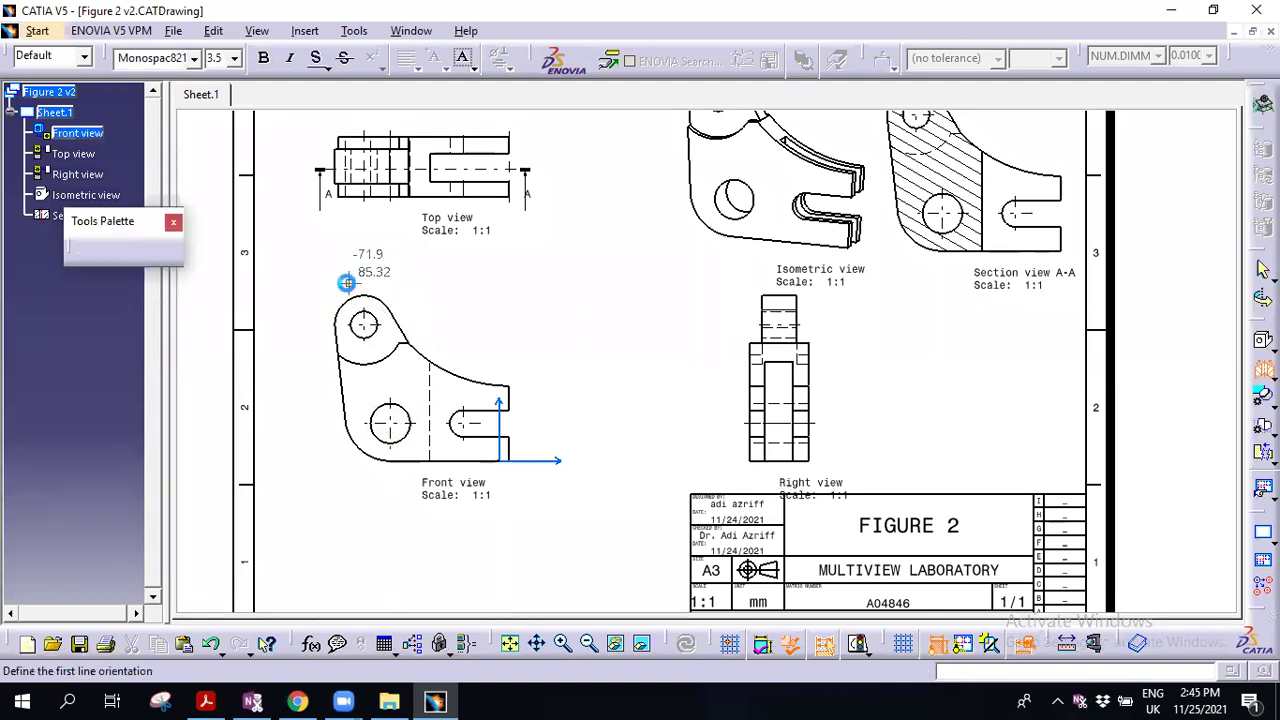
left_click(404, 428)
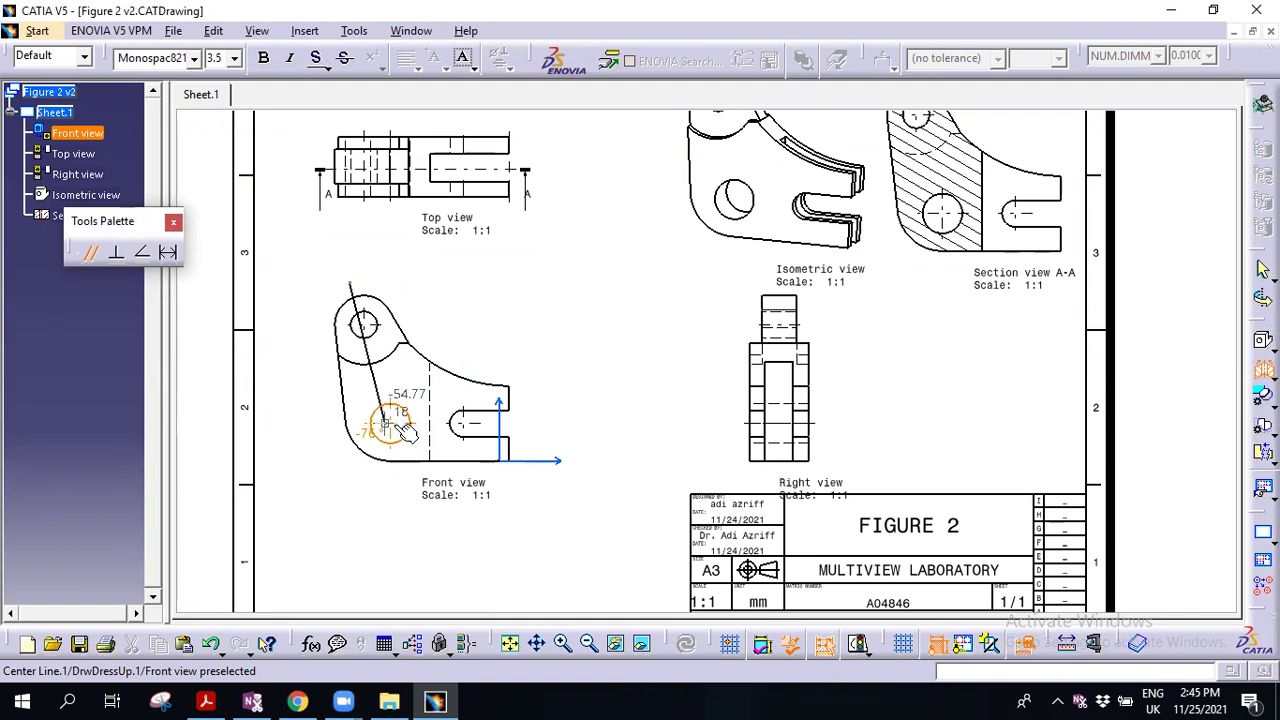
left_click(392, 424)
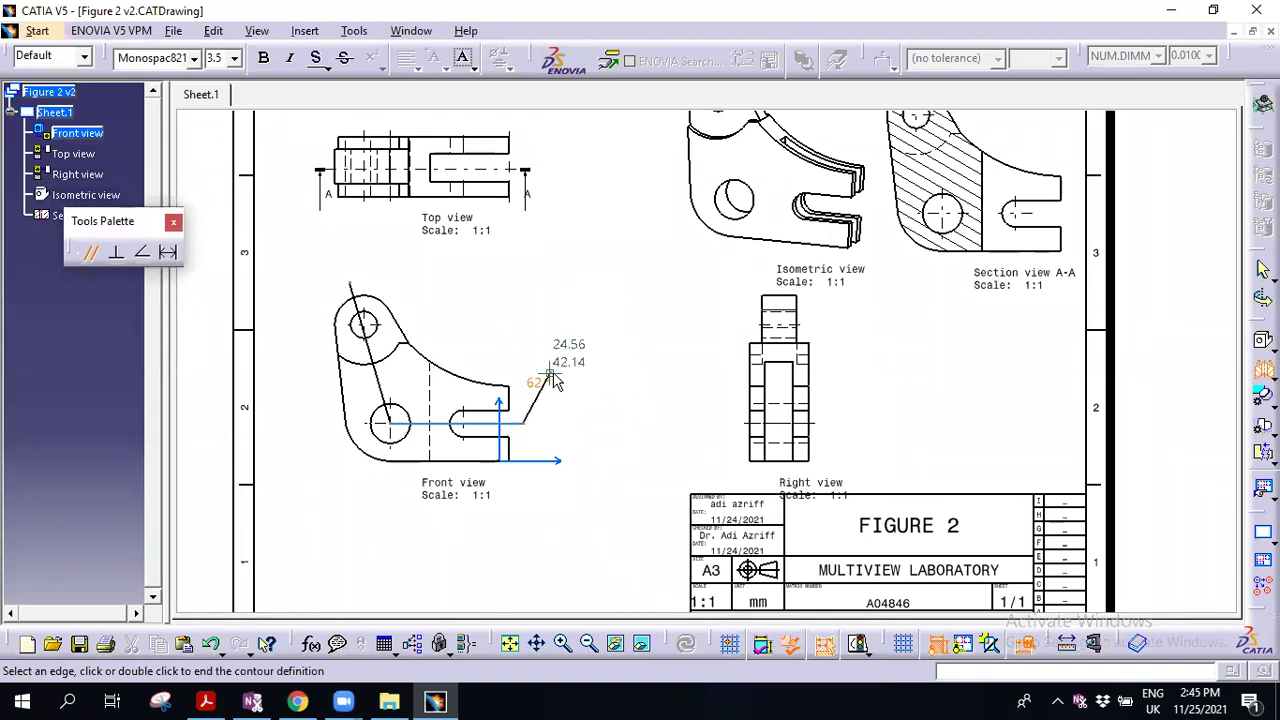
double_click(545, 385)
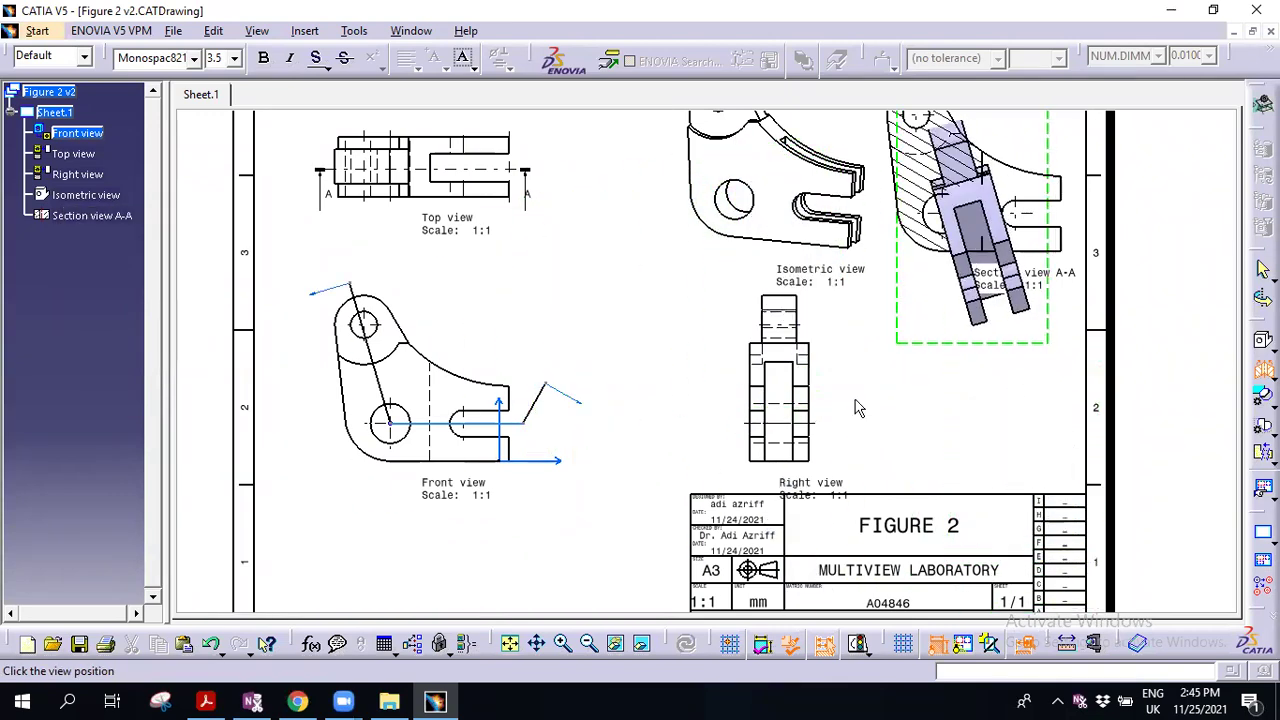
- Place the aligned section view of the front view beside the right view, below section view A-A
middle_click_drag(360, 422, 396, 376)
middle_click_drag(494, 477, 520, 550)
mouse_move(525, 490)
middle_mouse_down()
mouse_move(488, 600)
mouse_move(450, 610)
middle_mouse_up()
middle_click_drag(263, 414, 451, 362)
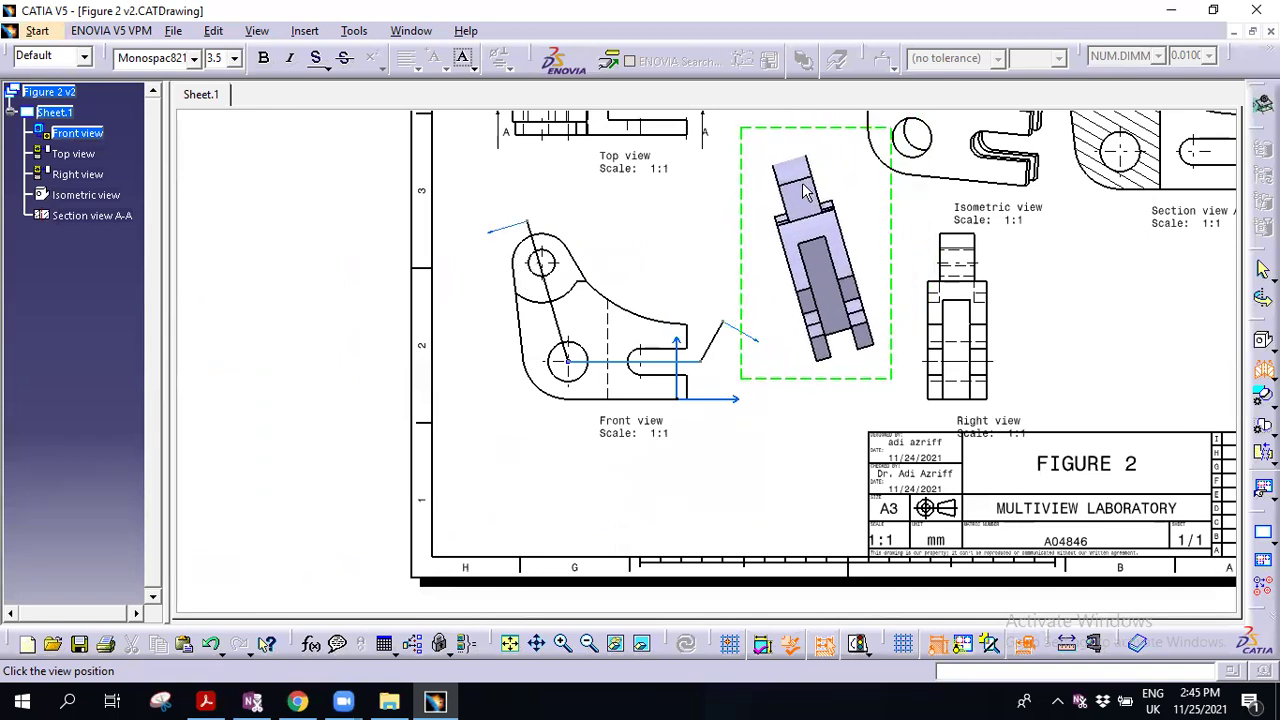
mouse_move(1086, 300)
middle_mouse_down()
mouse_move(894, 380)
mouse_move(718, 527)
mouse_move(674, 517)
mouse_move(690, 355)
mouse_move(676, 390)
middle_mouse_up()
middle_click_drag(650, 438, 972, 479)
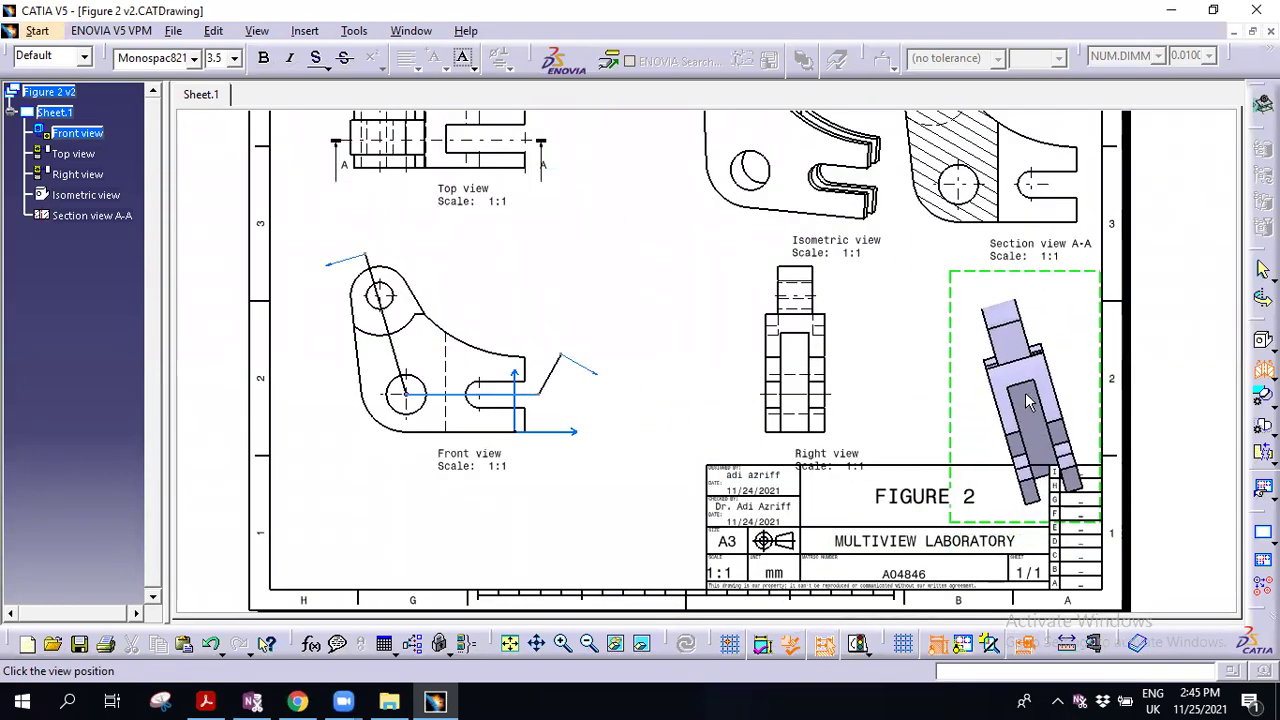
left_click(1025, 410)
- Delete the aligned section view B-B from the sheet
middle_click_drag(318, 425, 268, 338)
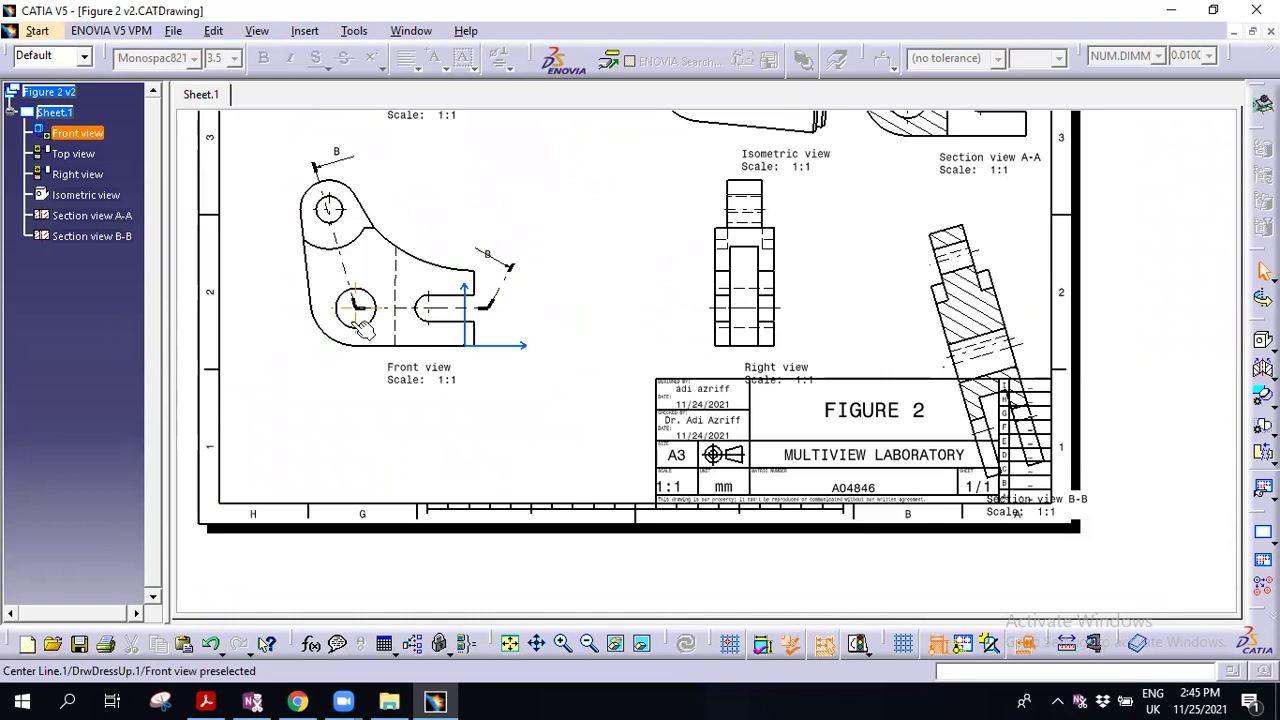
mouse_move(1010, 303)
middle_mouse_down()
mouse_move(846, 290)
mouse_move(855, 432)
middle_mouse_up()
left_click(841, 414)
left_click_drag(955, 551, 745, 326)
key("Delete")
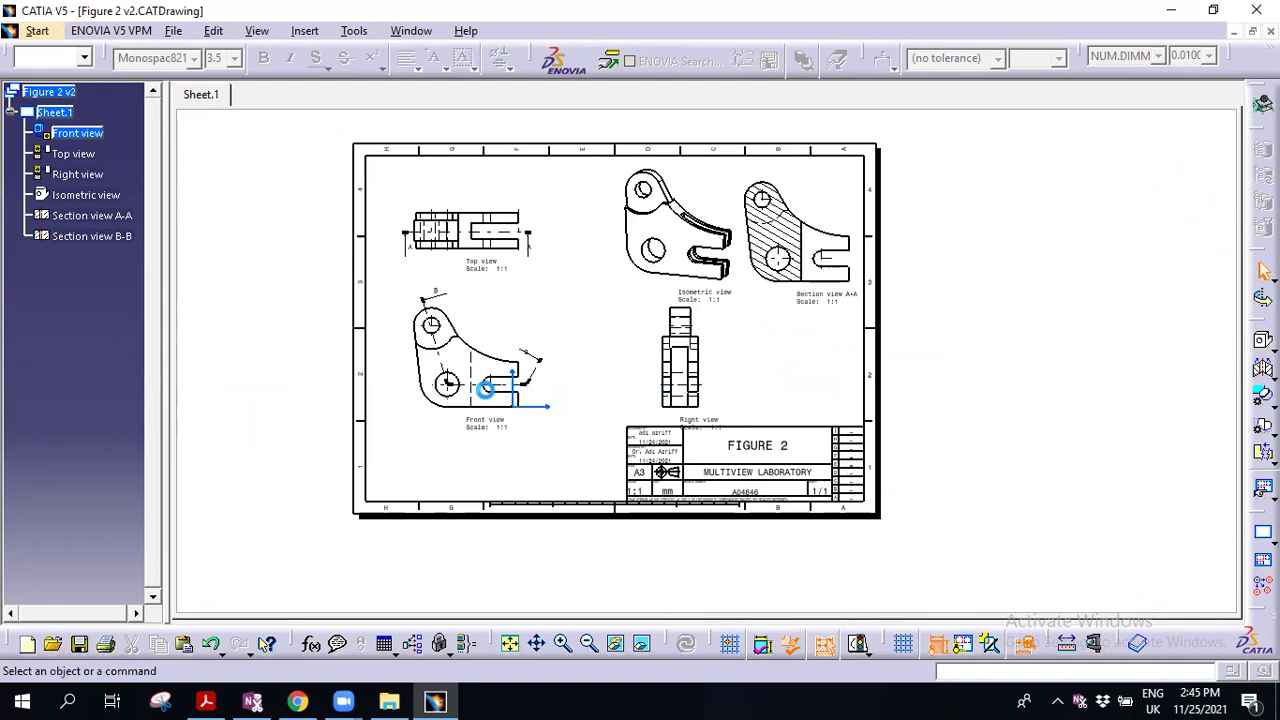
middle_click_drag(583, 397, 710, 394)
middle_click_drag(628, 385, 705, 360)
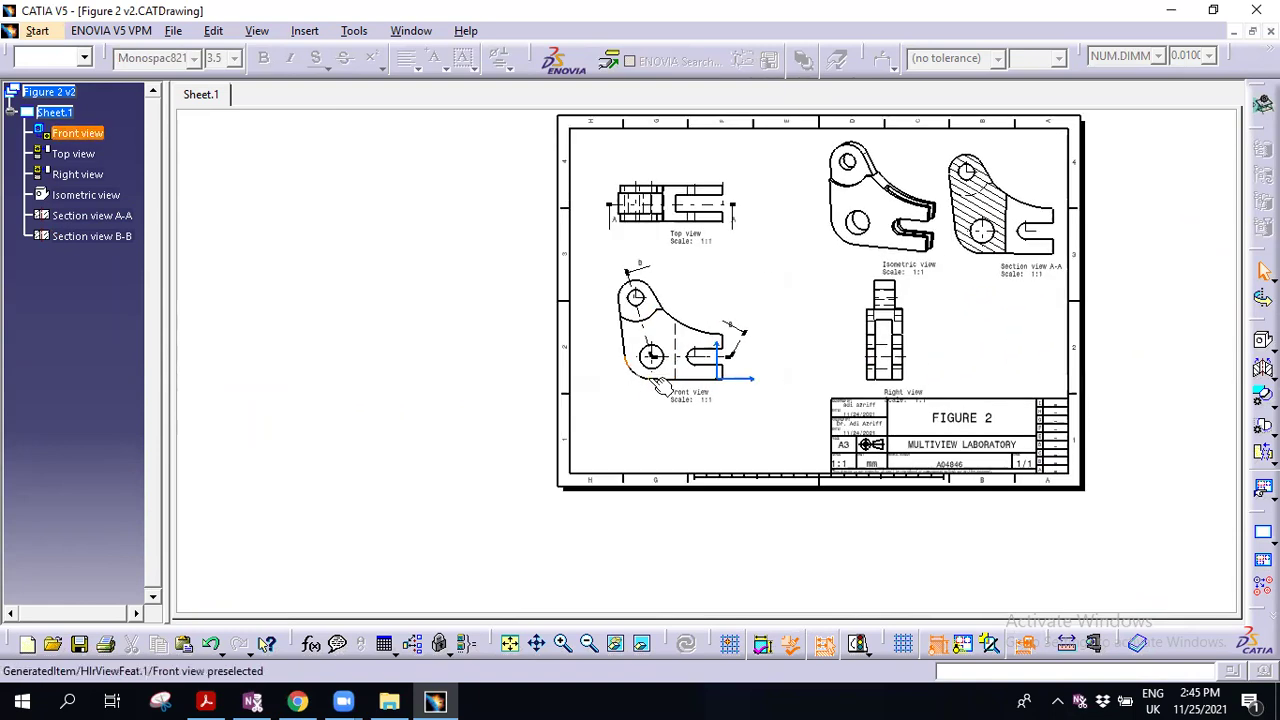
left_click(112, 234)
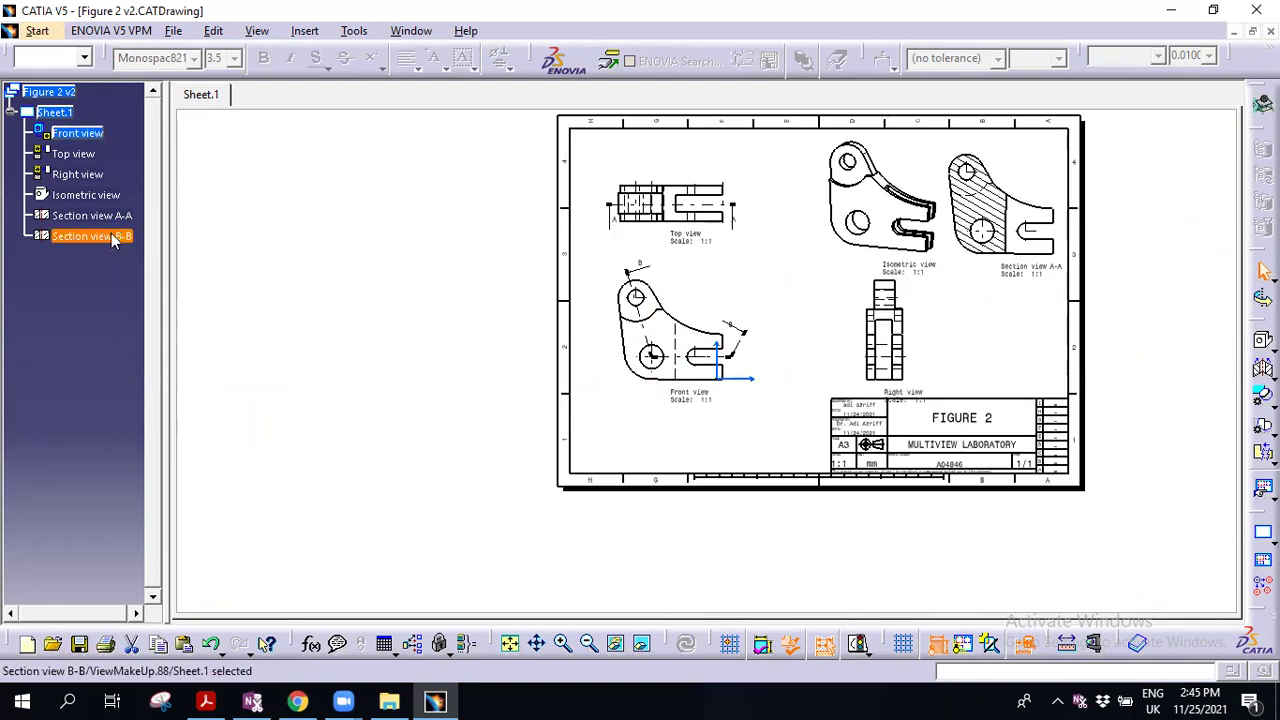
right_click(112, 236)
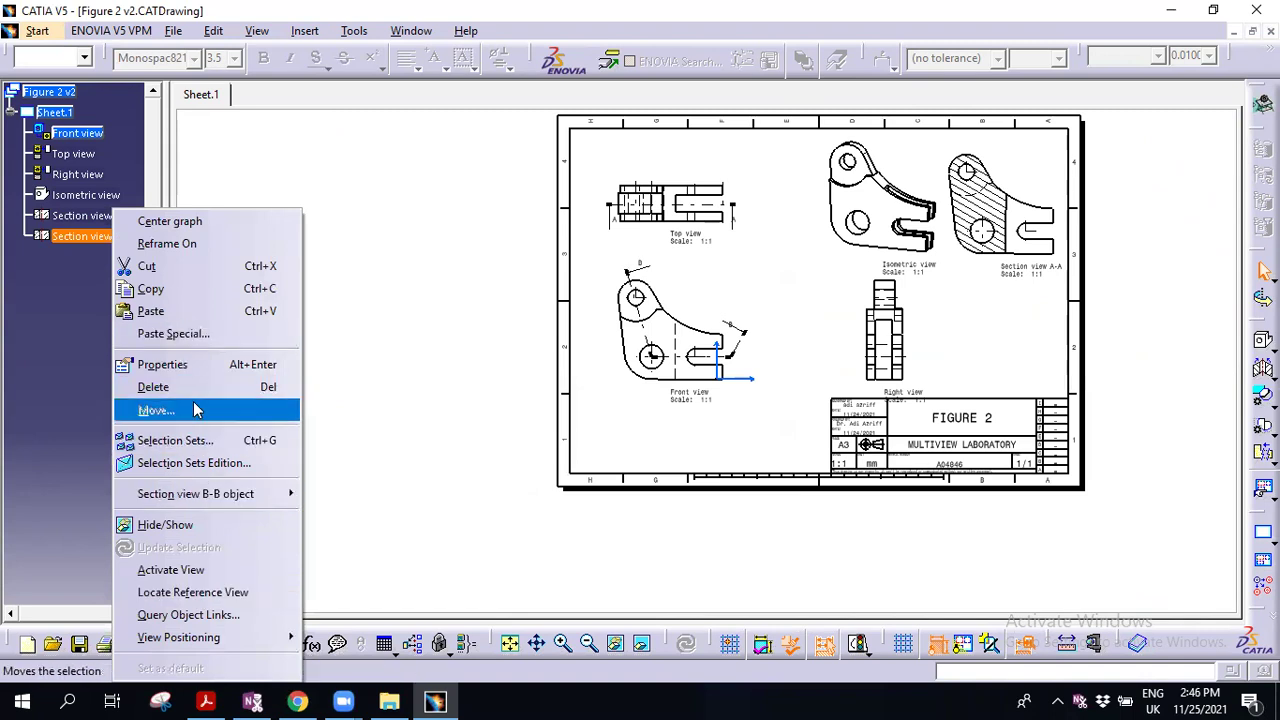
left_click(153, 387)
- Locate the reference view of section view A-A
left_click(101, 214)
right_click(101, 214)
key("Escape")
mouse_move(780, 380)
middle_mouse_down()
mouse_move(780, 325)
mouse_move(734, 320)
middle_mouse_up()
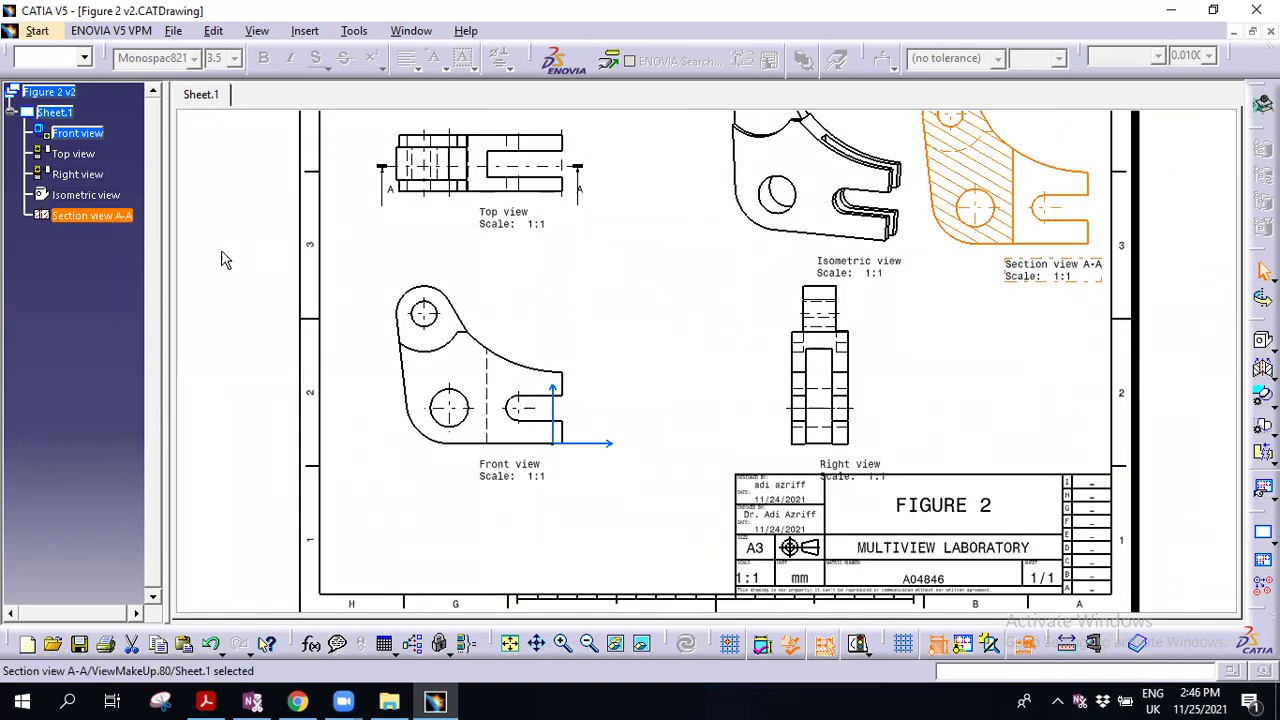
right_click(84, 220)
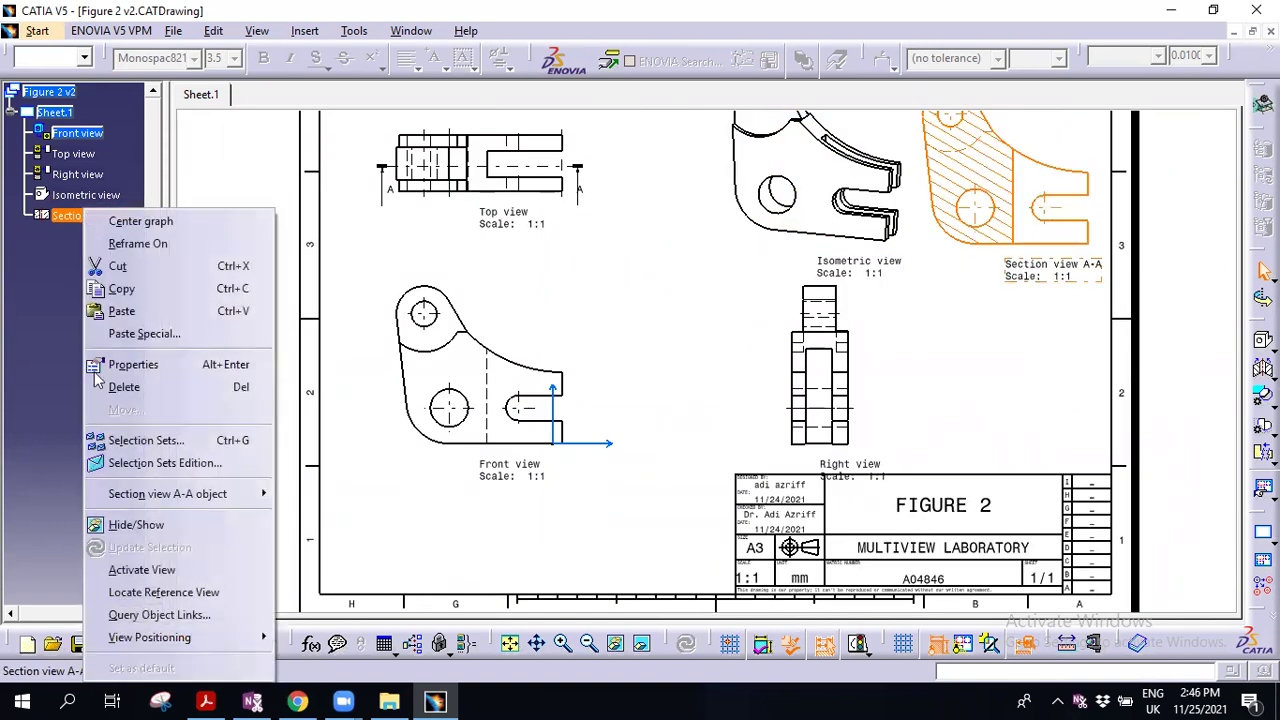
left_click(163, 592)
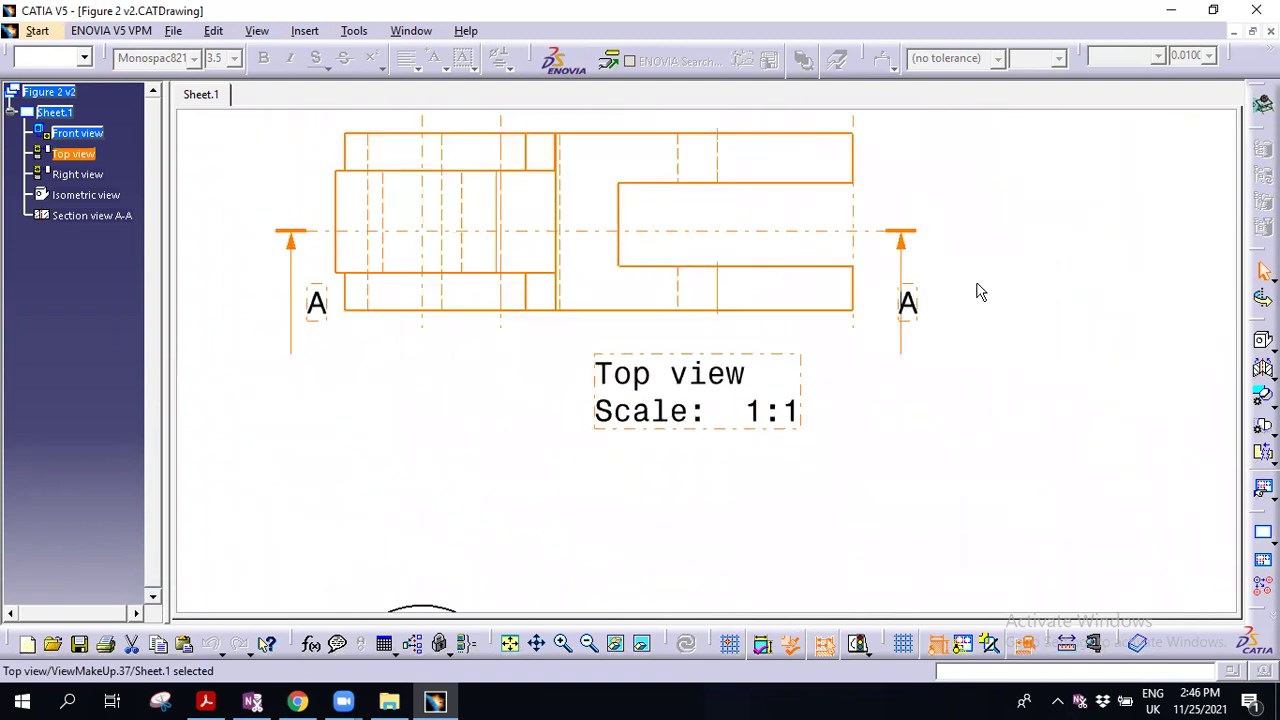
- Activate the isometric view and switch the activation back to Sheet.1
right_click(81, 201)
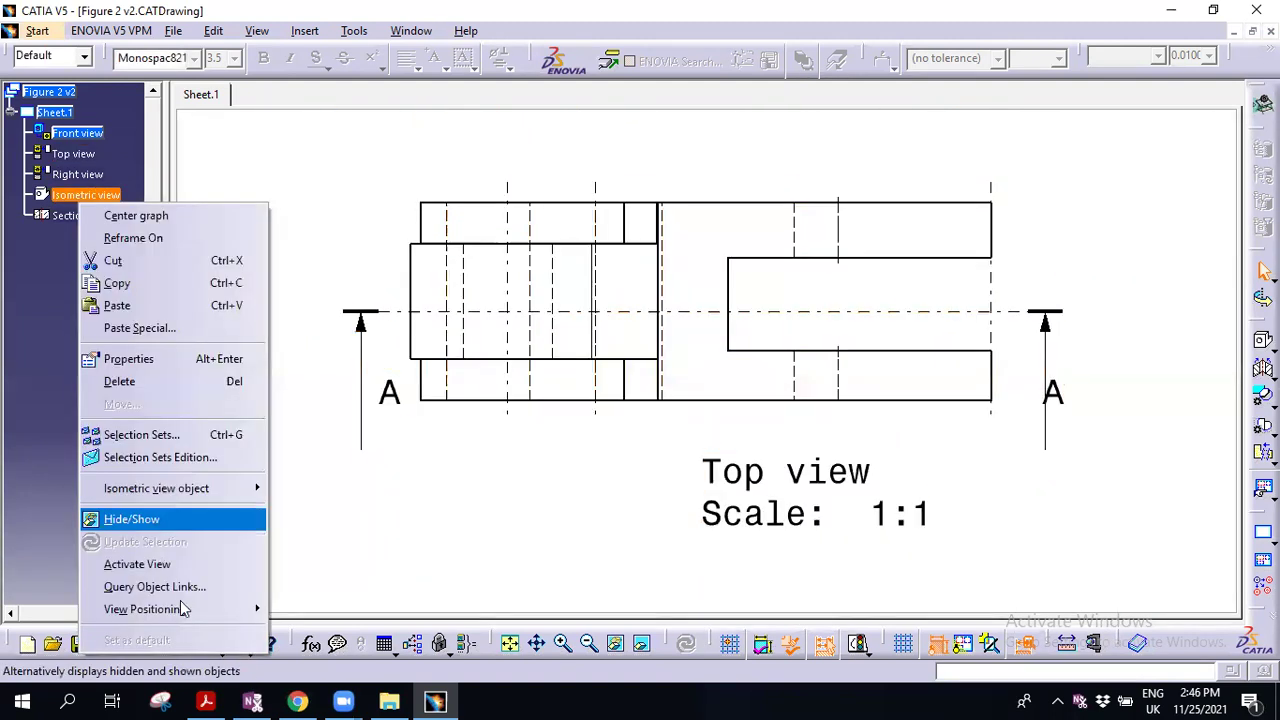
left_click(140, 565)
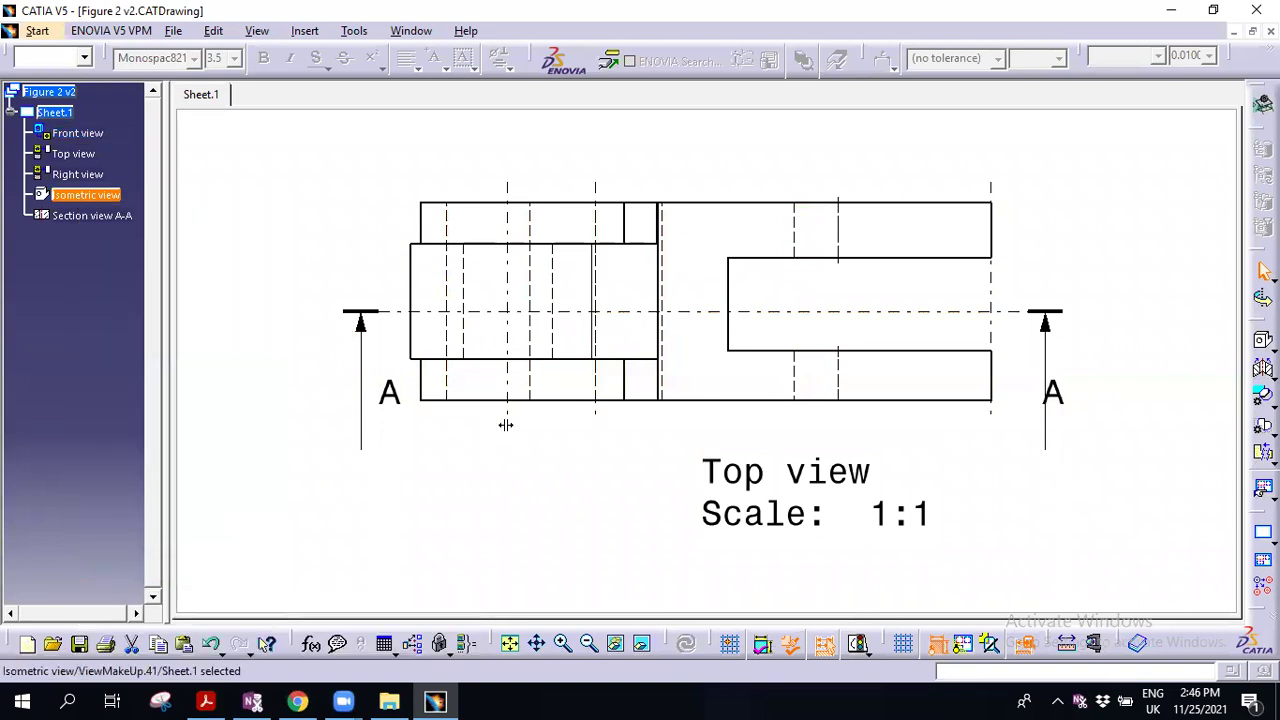
middle_click_drag(797, 428, 910, 320, "ctrl")
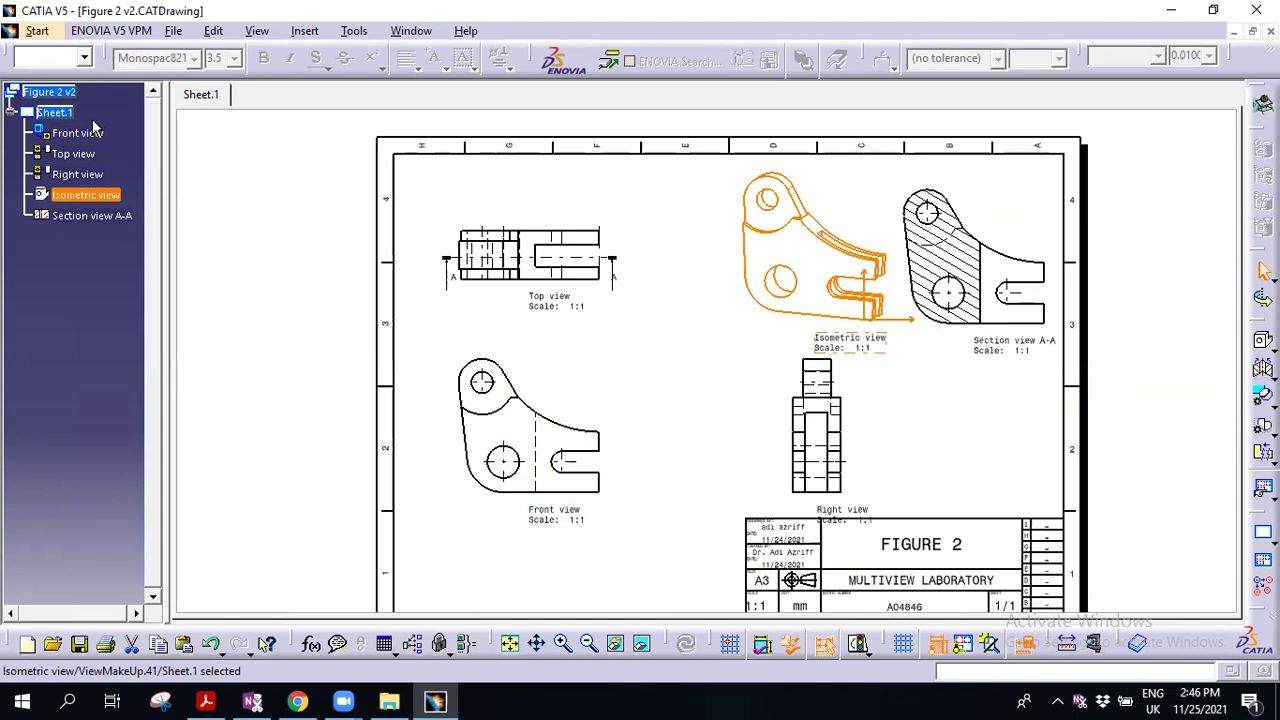
right_click(66, 114)
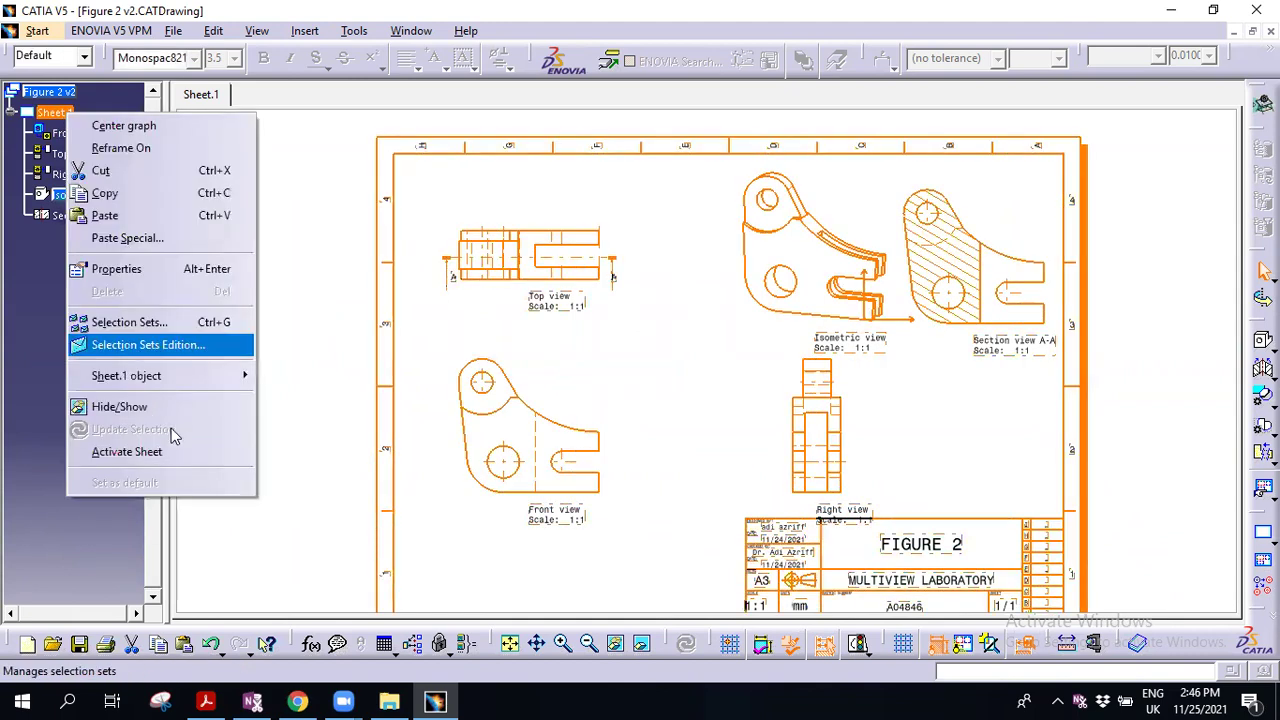
left_click(165, 452)
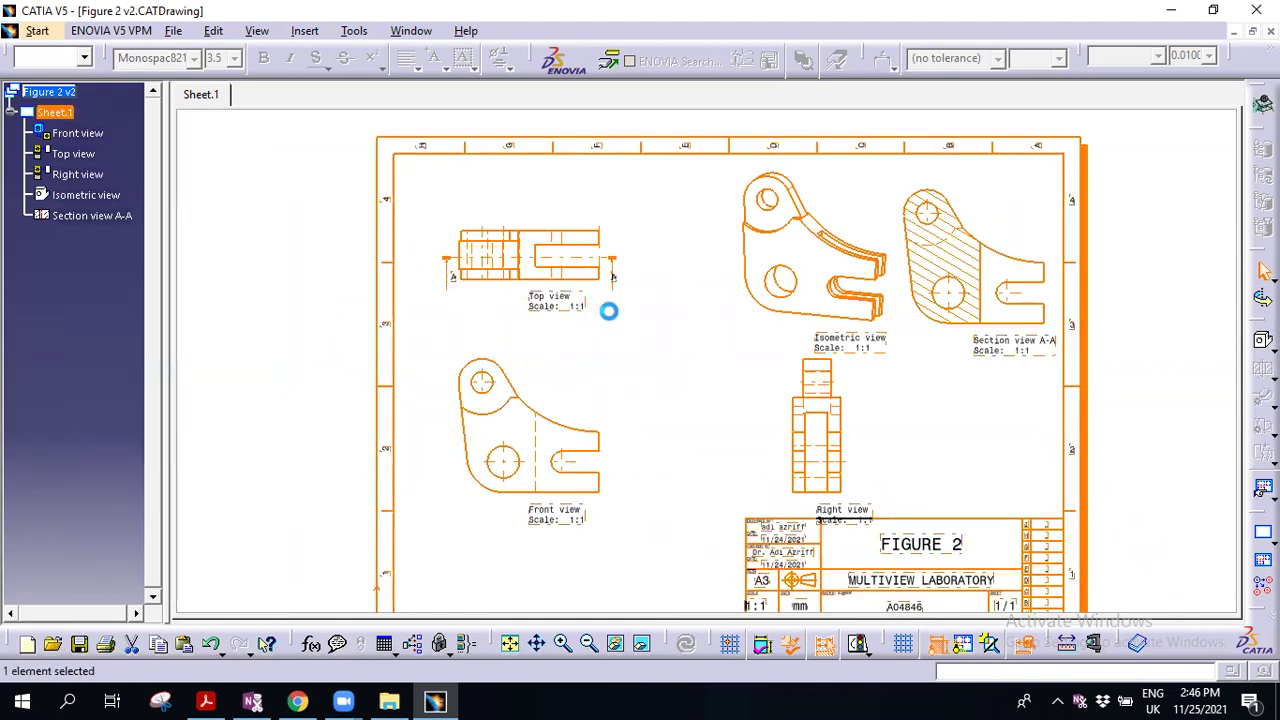
- Activate the front view on the sheet
left_click(821, 321)
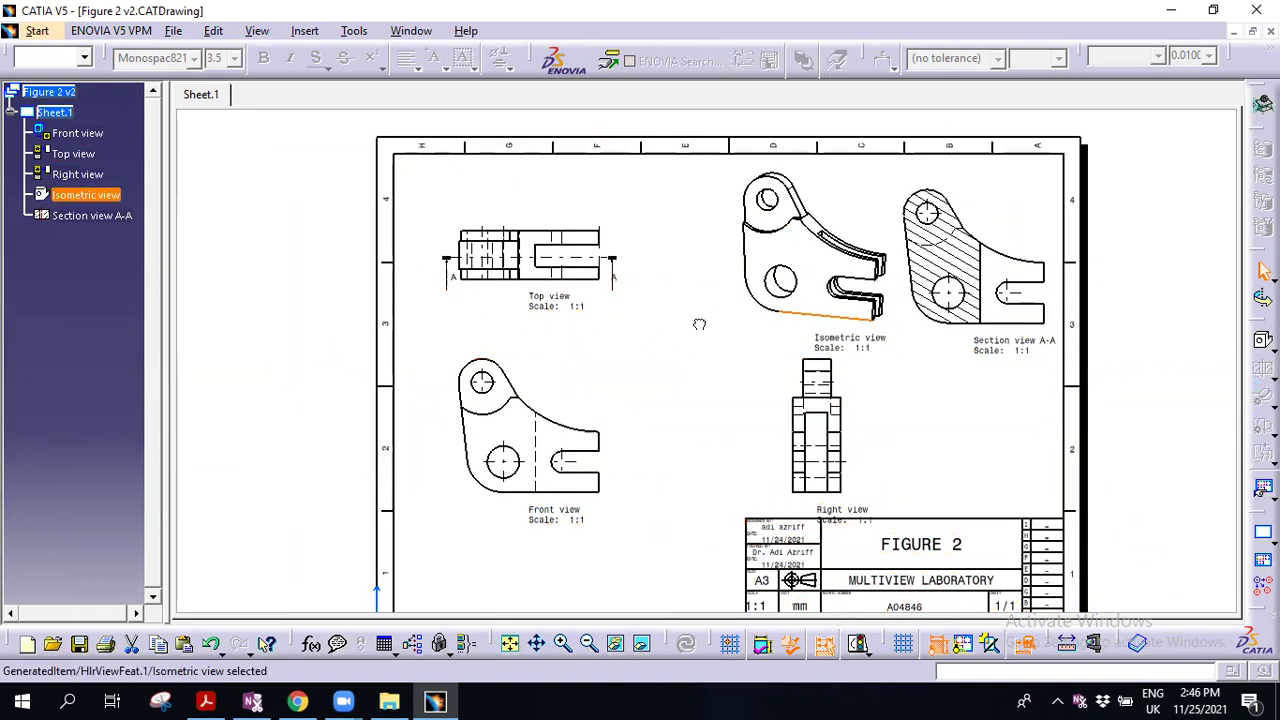
left_click(930, 345)
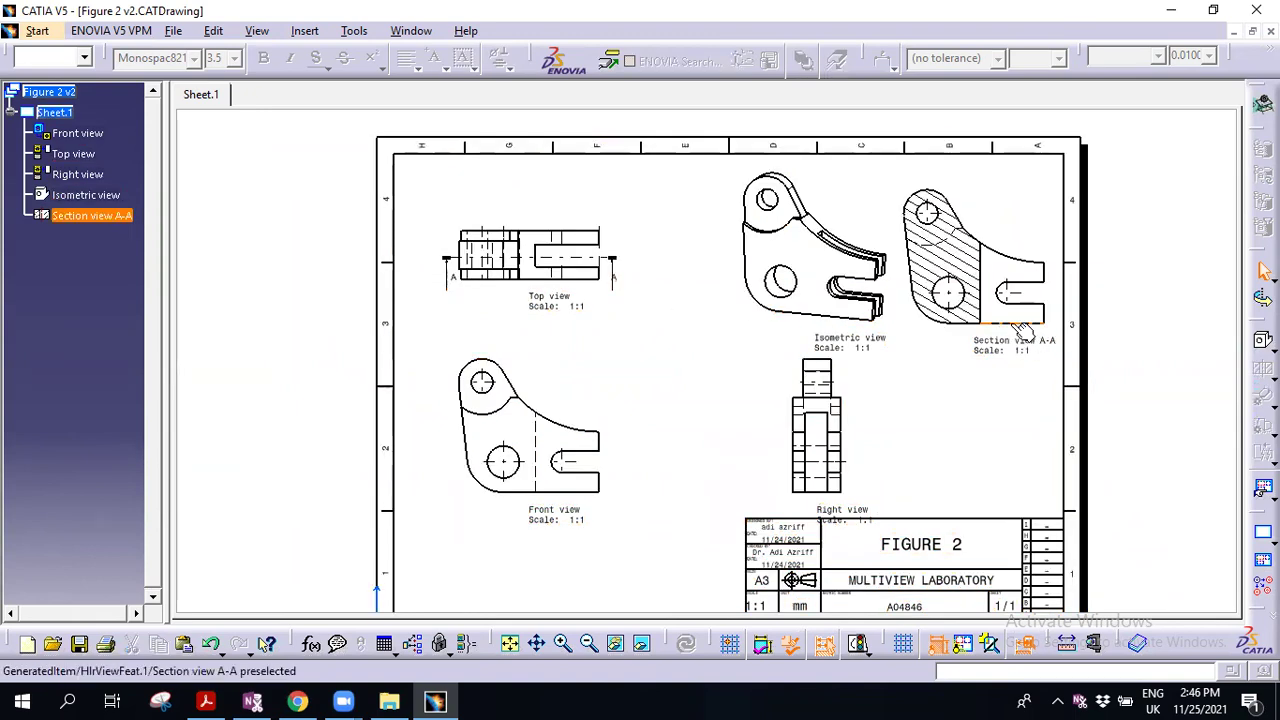
middle_click_drag(675, 410, 674, 363)
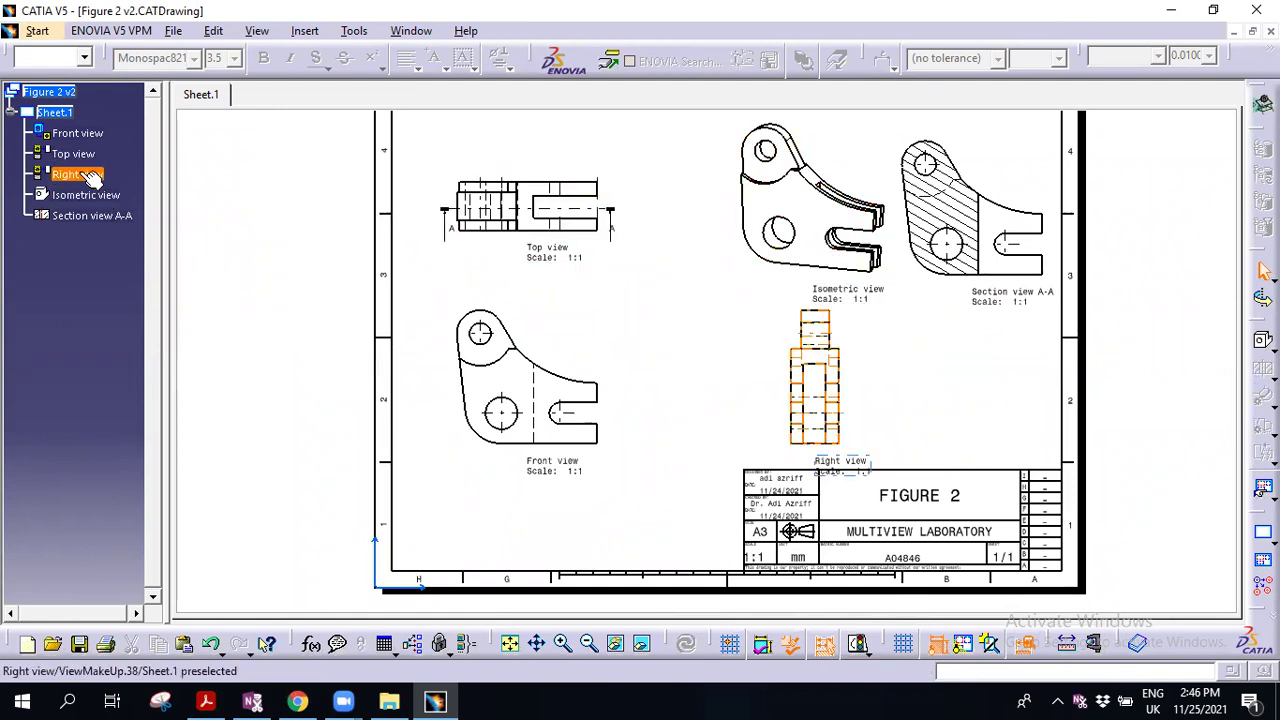
left_click(78, 133)
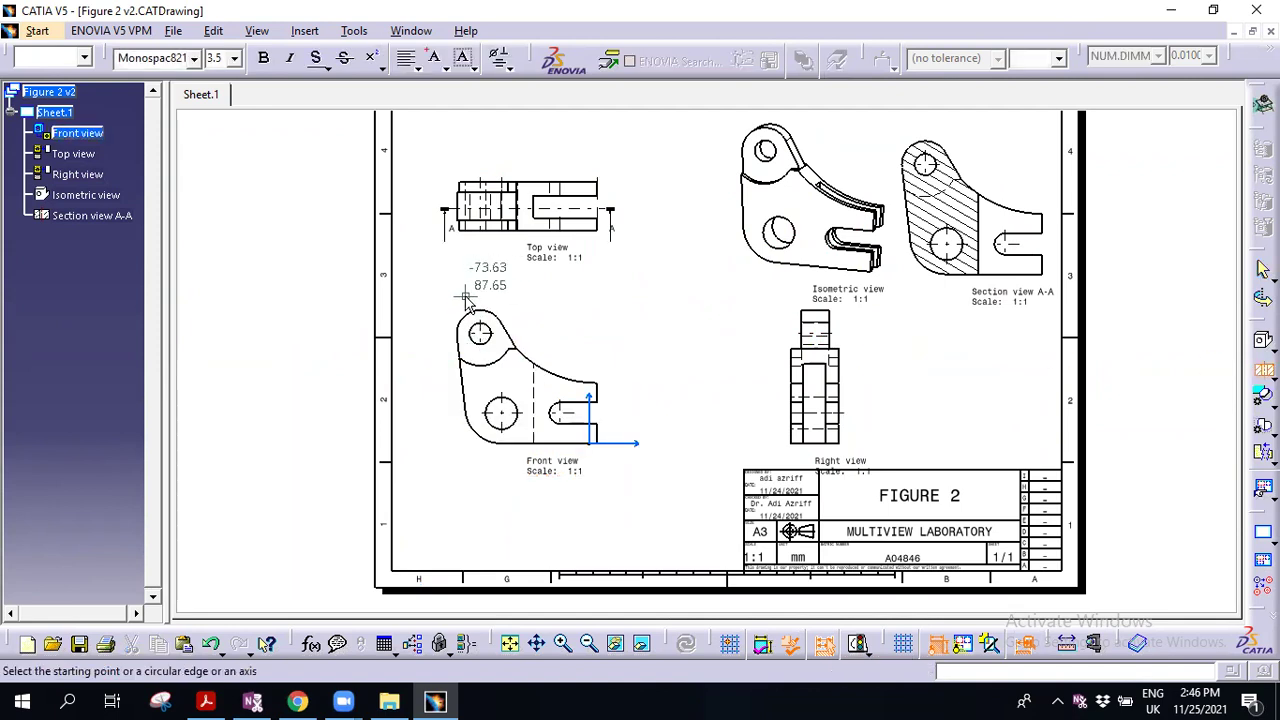
left_click(465, 298)
left_click(503, 412)
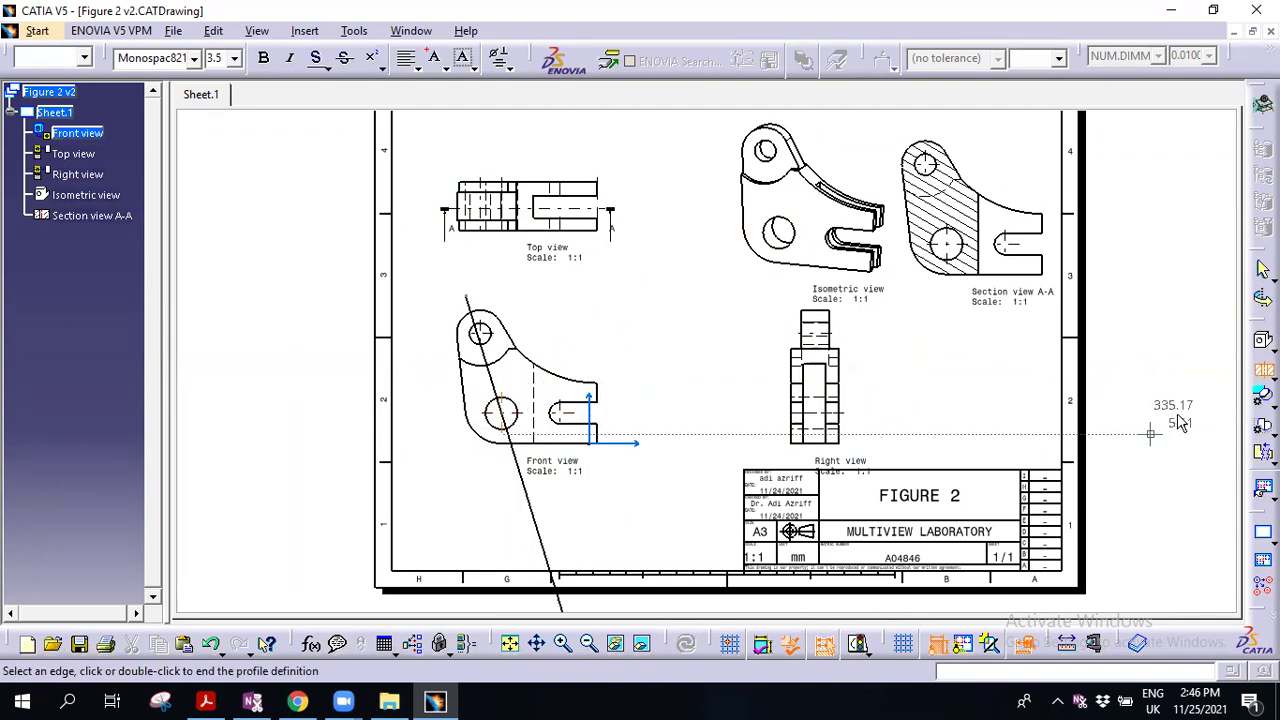
key("Escape")
- Create an aligned section view of the front view through both holes and the slot, placed between the front and right views
left_click(1265, 393)
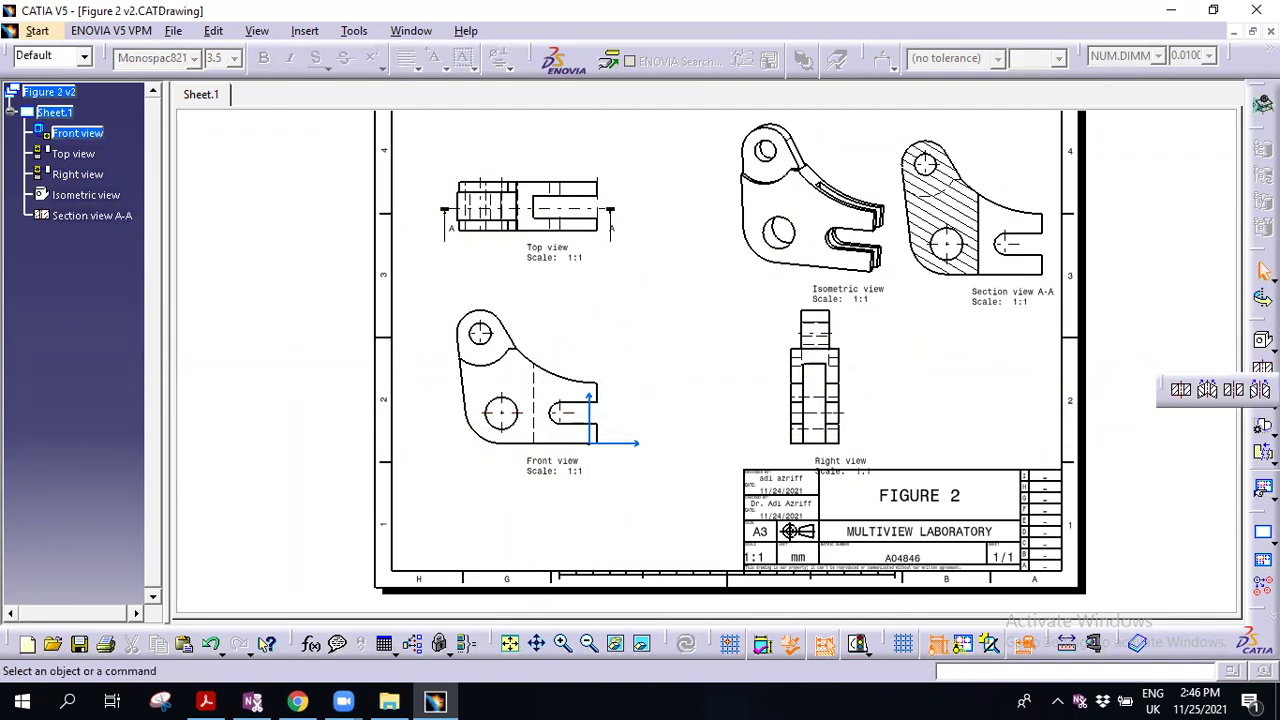
left_click(468, 312)
left_click(504, 412)
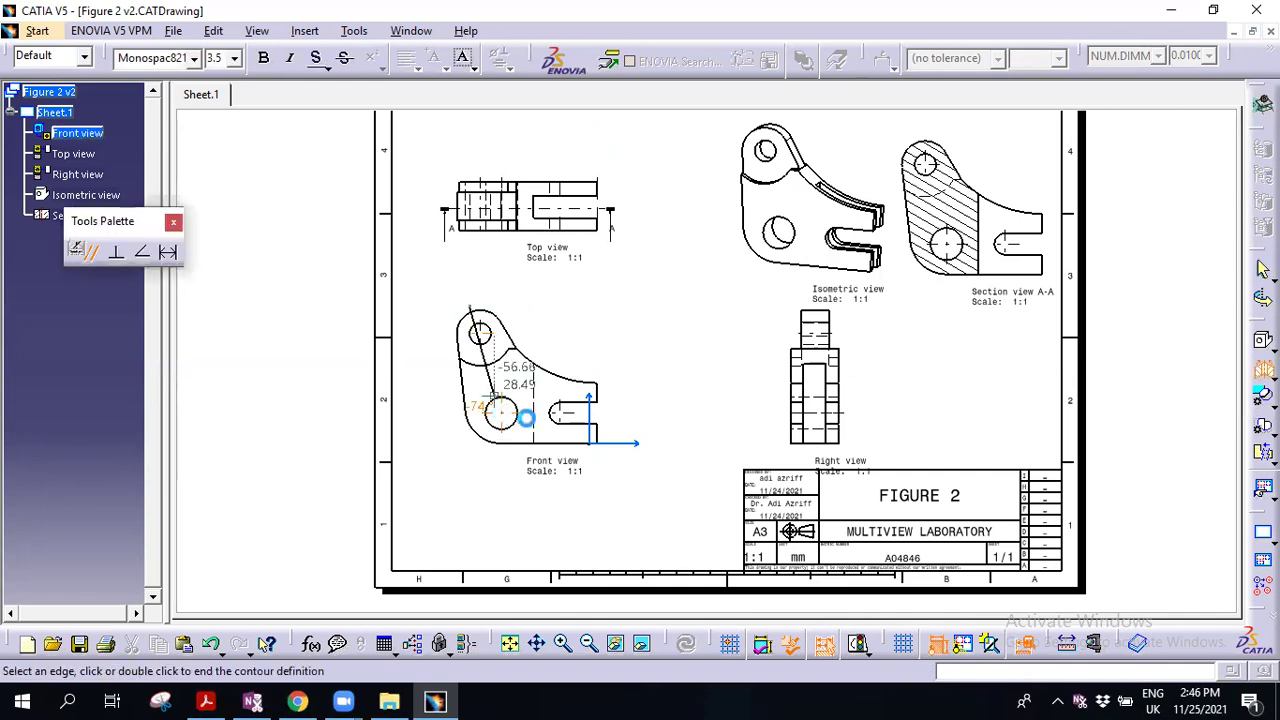
double_click(620, 420)
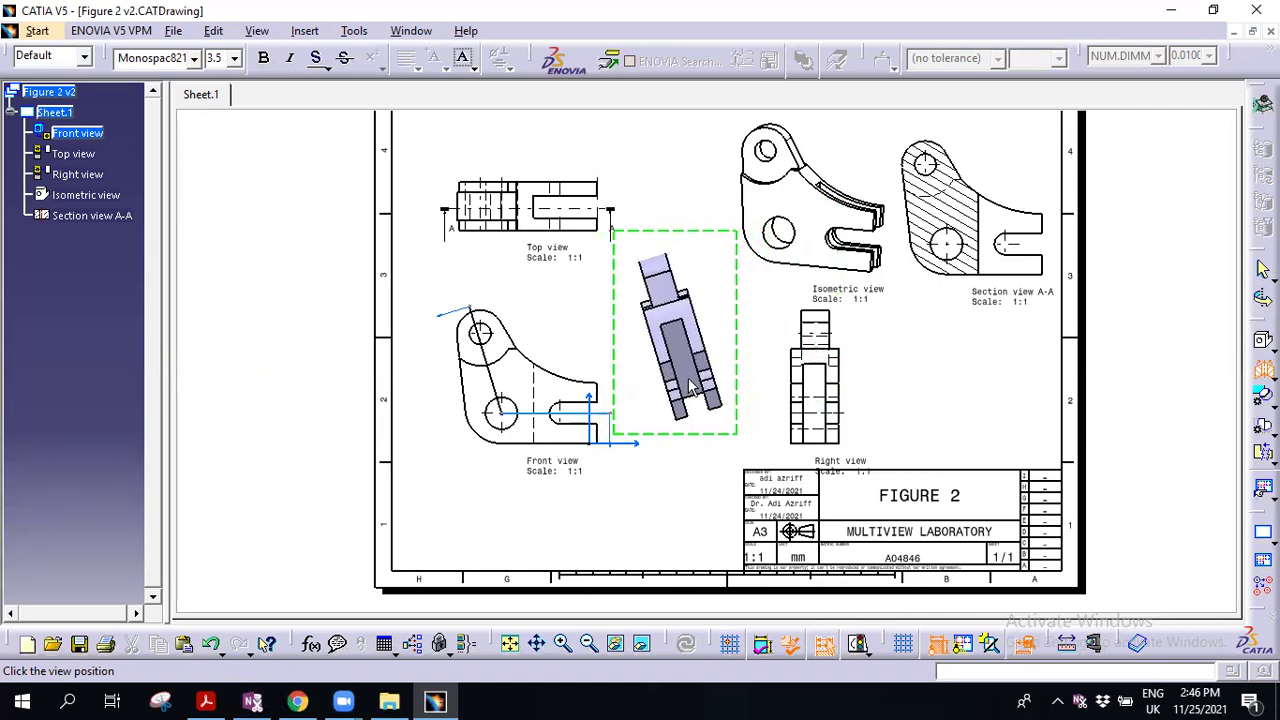
left_click(688, 390)
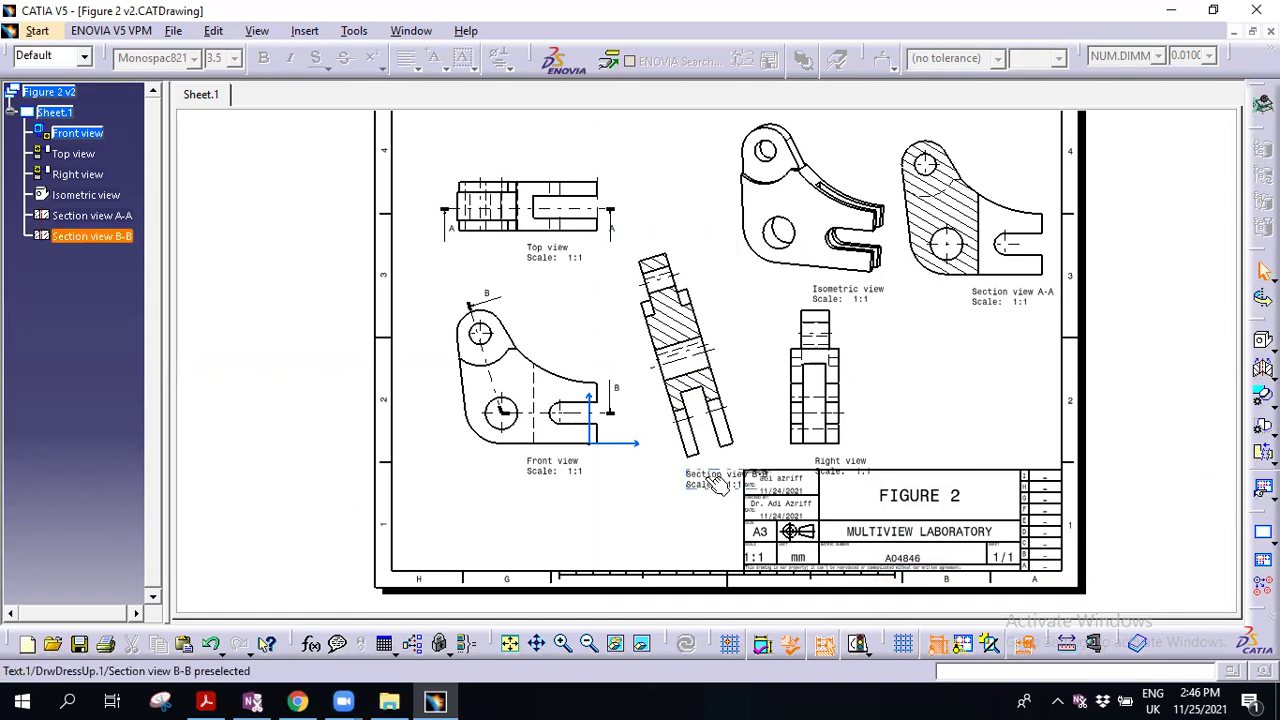
- Delete the aligned section view placed between the front and right views
left_click(716, 478)
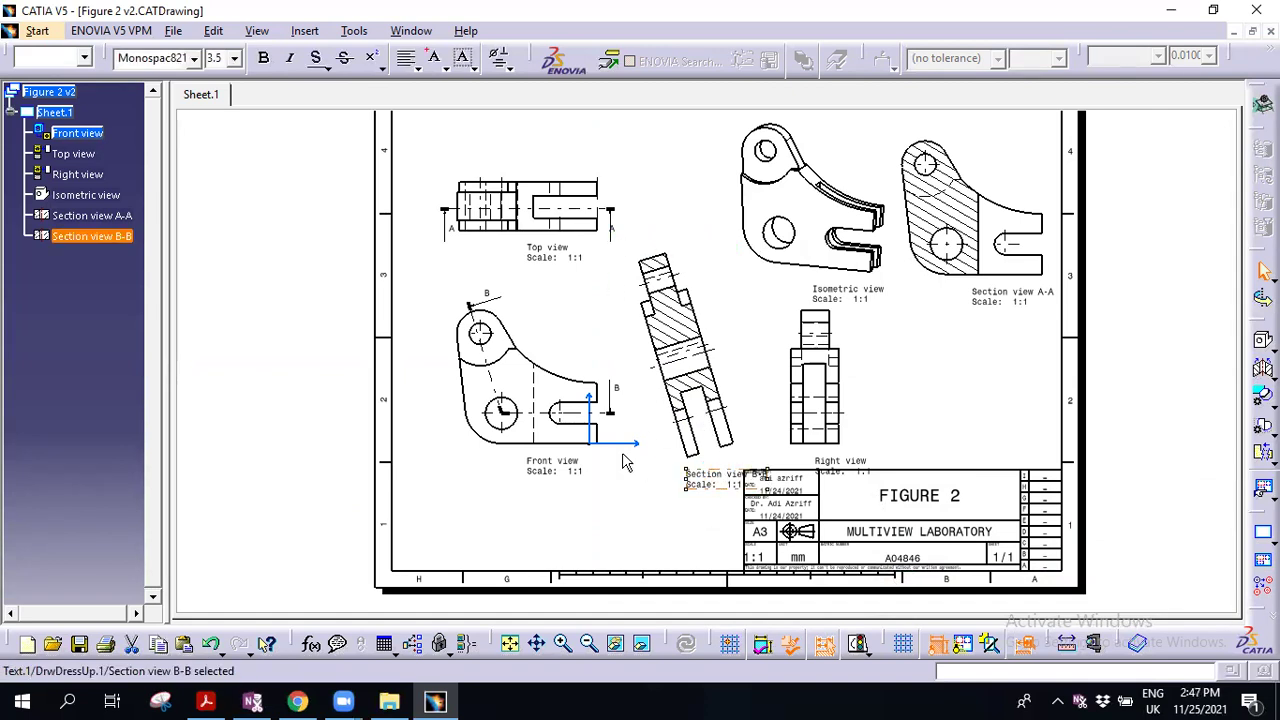
left_click(622, 498)
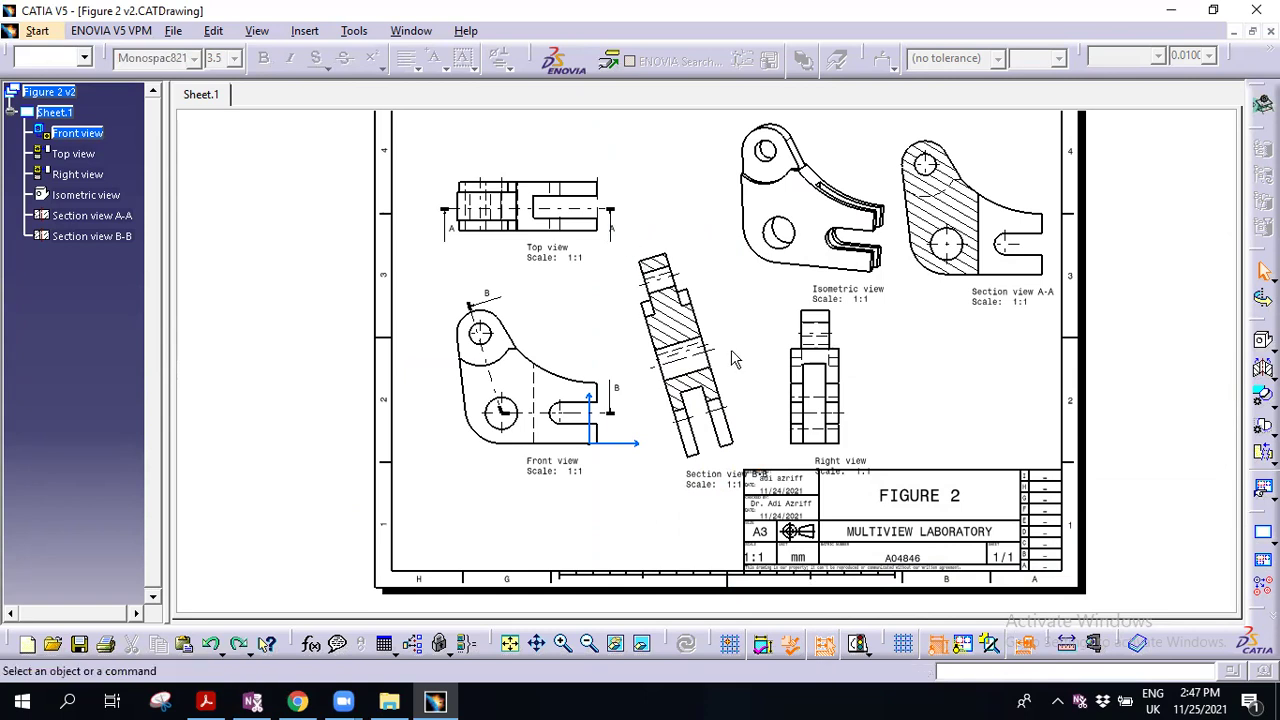
left_click(651, 400)
key("Delete")
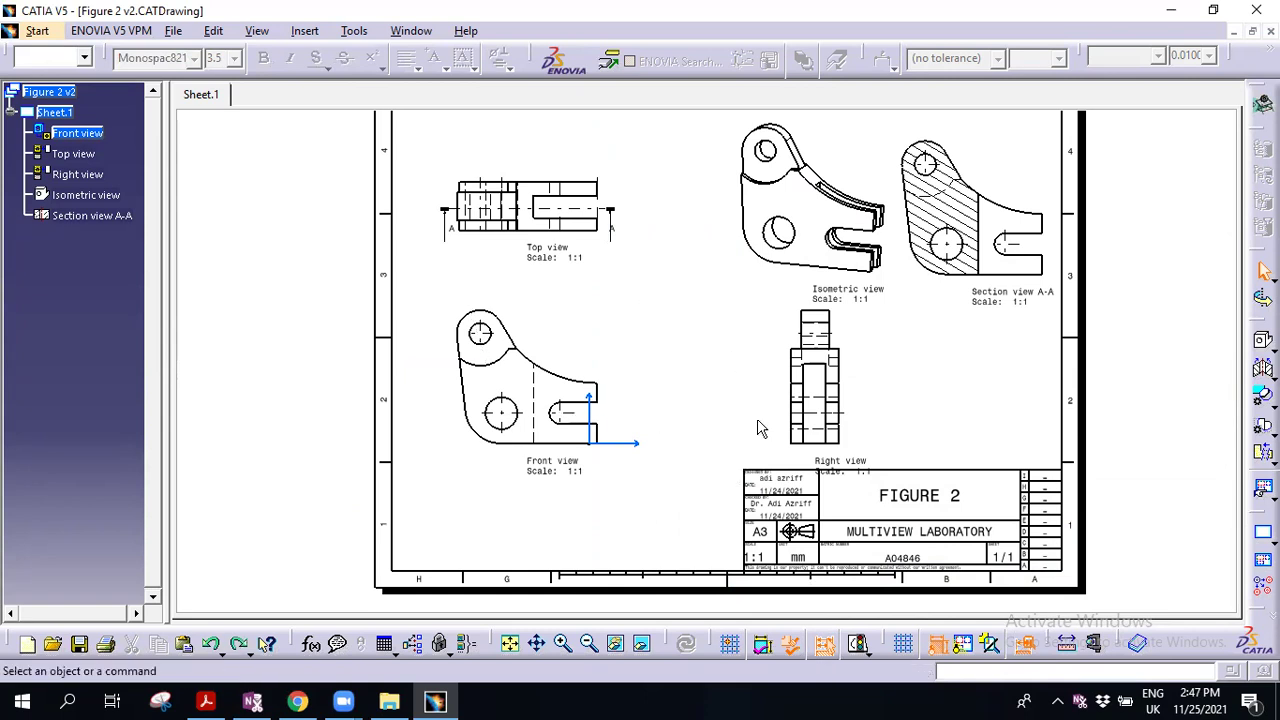
- Create an aligned section through the front view's two holes and slot, placed beside the right view below section view A-A
left_click(1263, 368)
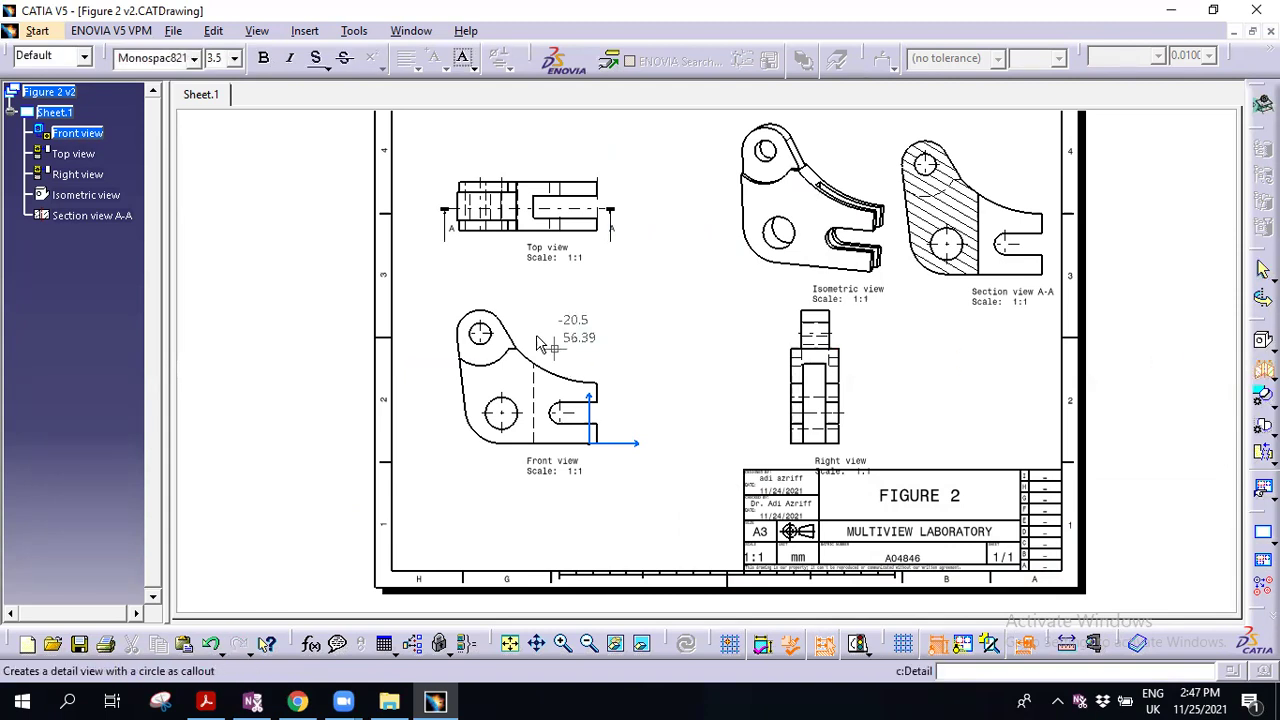
left_click(466, 299)
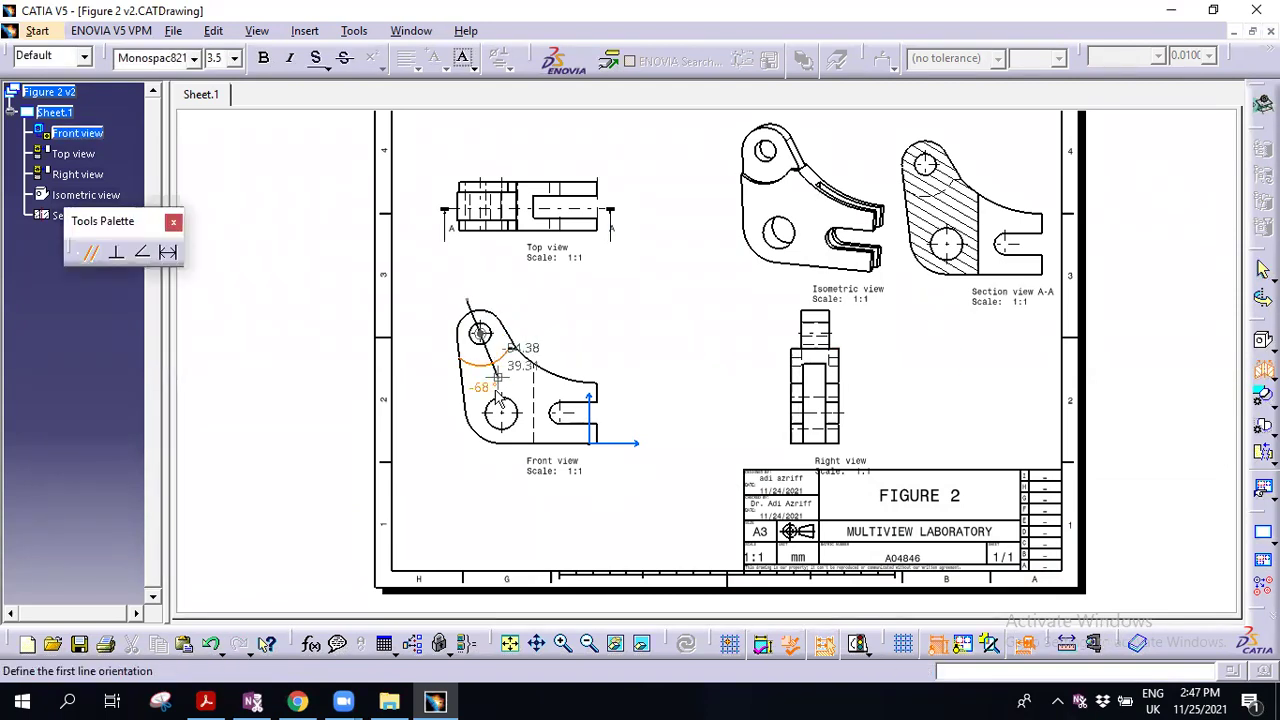
left_click(578, 422)
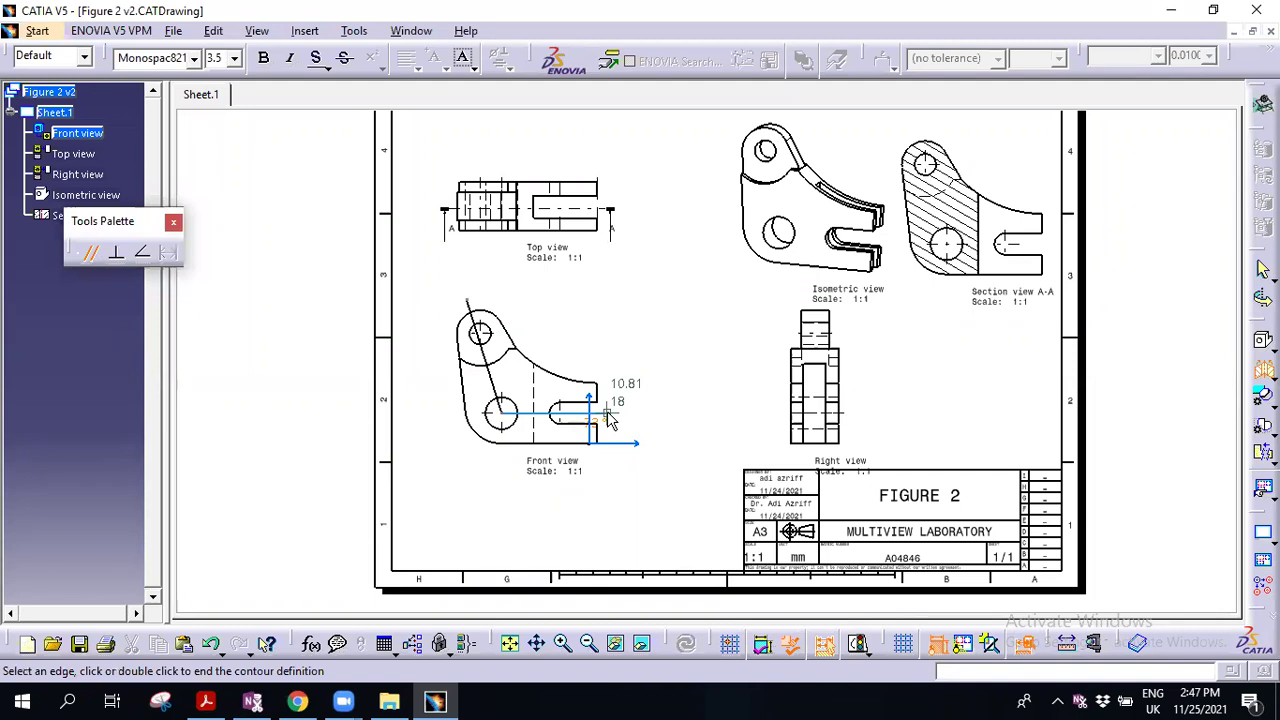
double_click(608, 417)
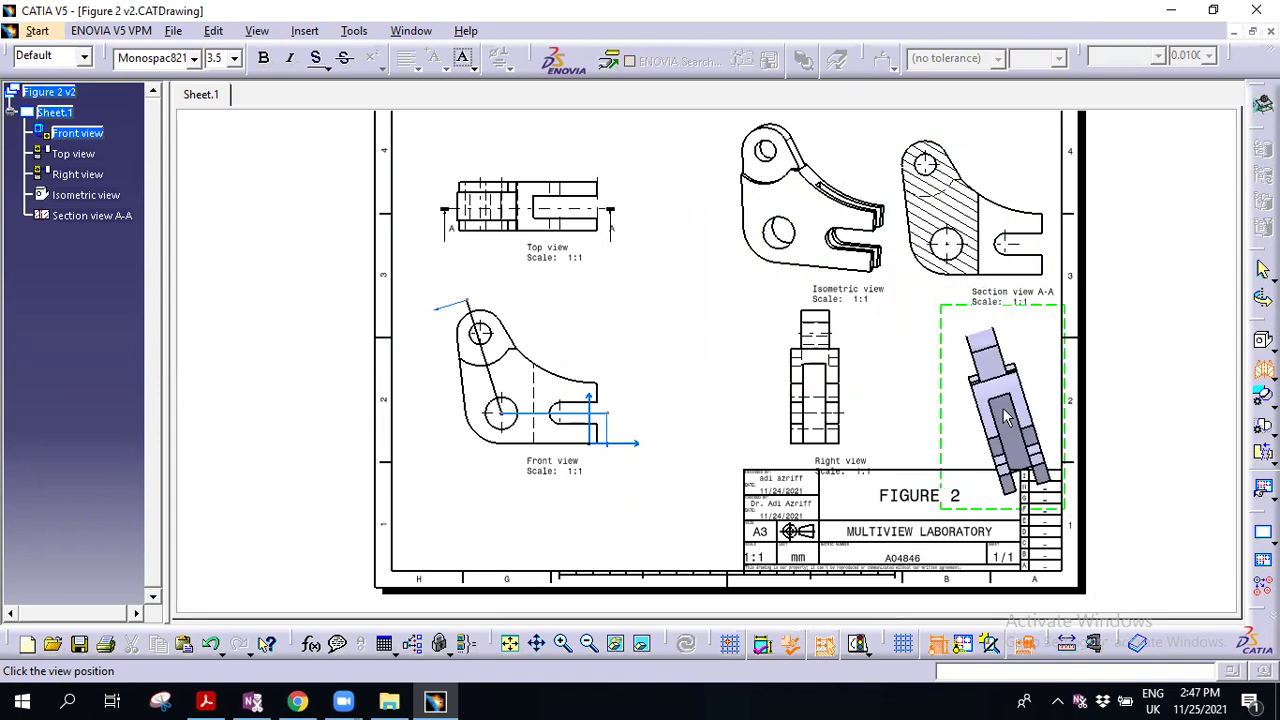
left_click(1005, 418)
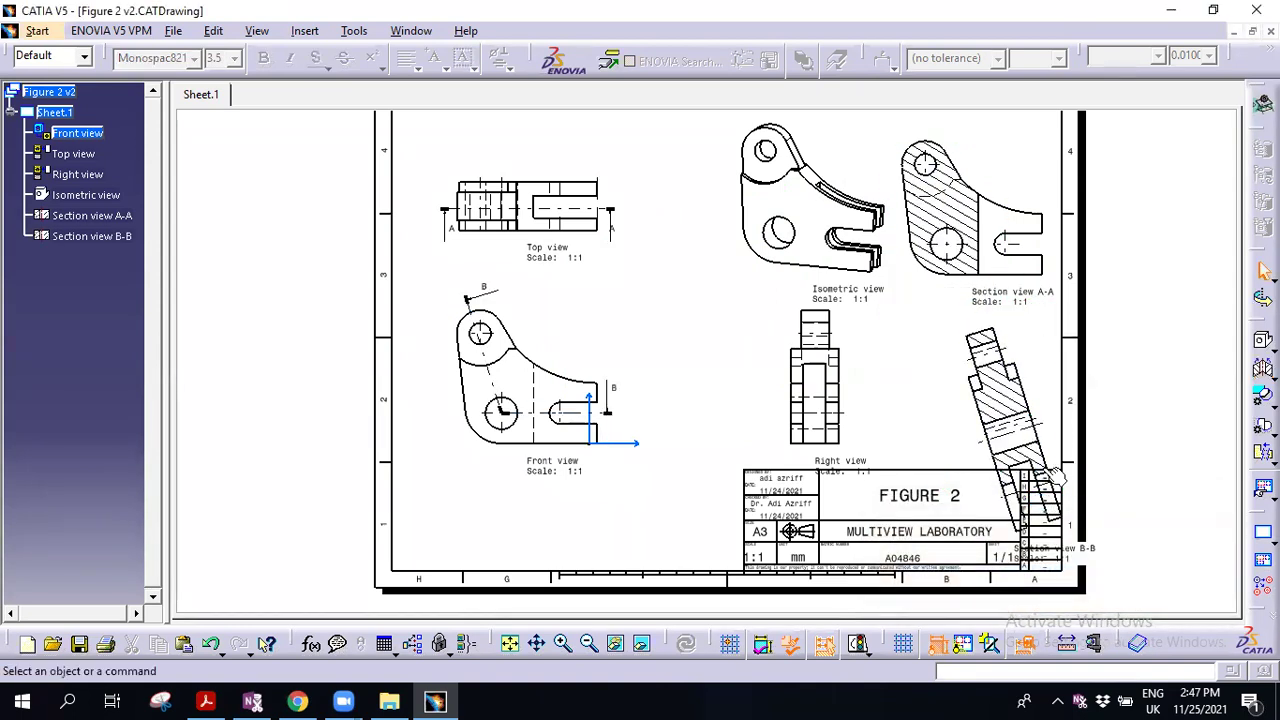
- Set the scale of section view B-B to 1:2 in its properties
left_click(118, 240)
right_click(118, 240)
left_click(200, 363)
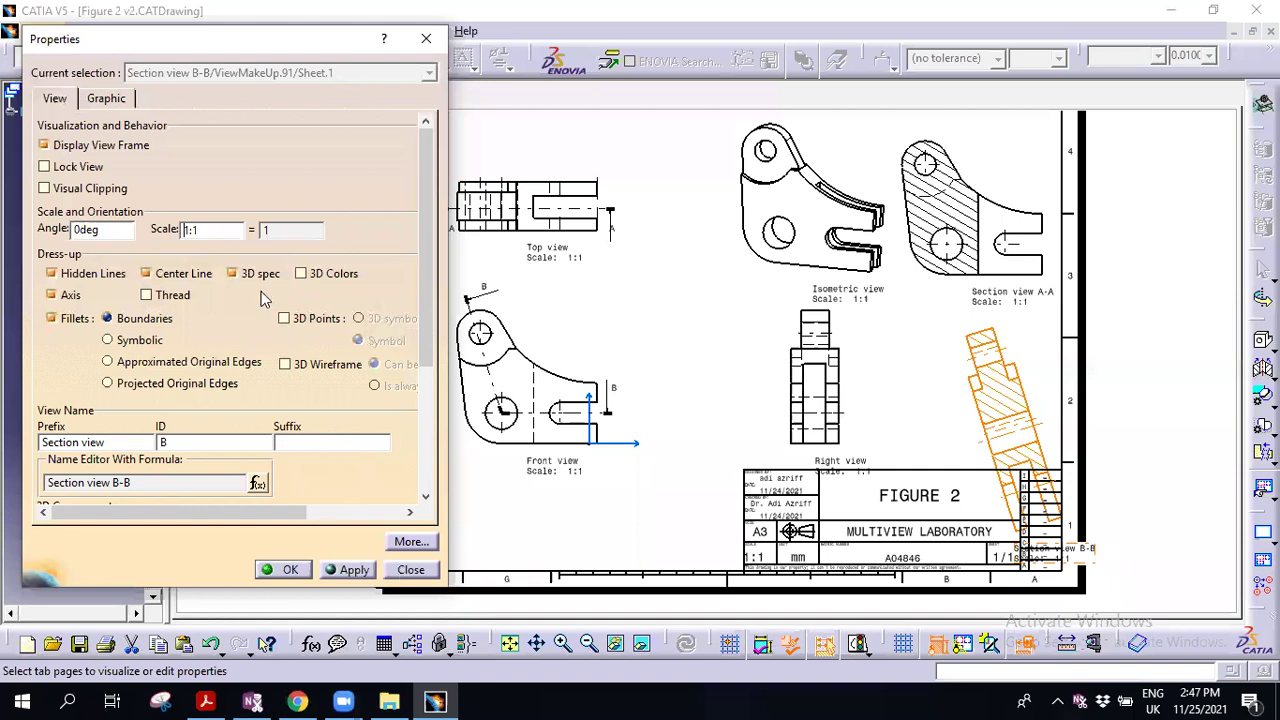
key("BackSpace")
type("2")
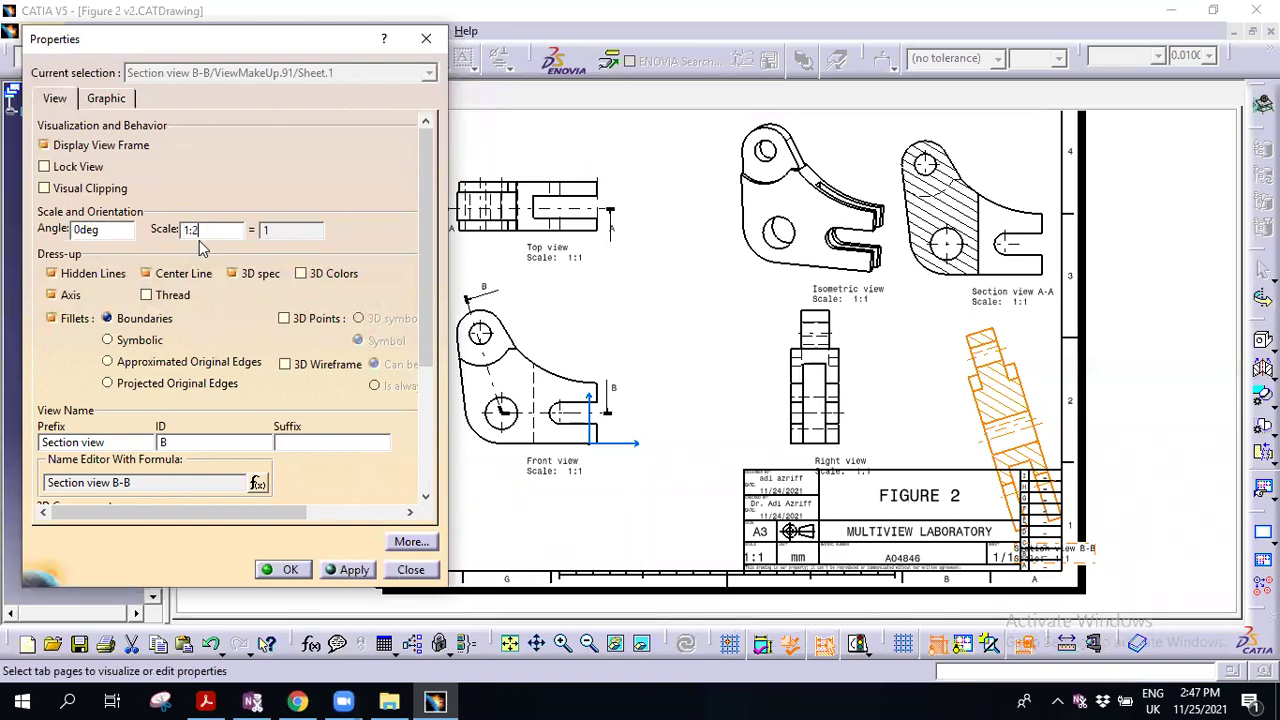
key("Return")
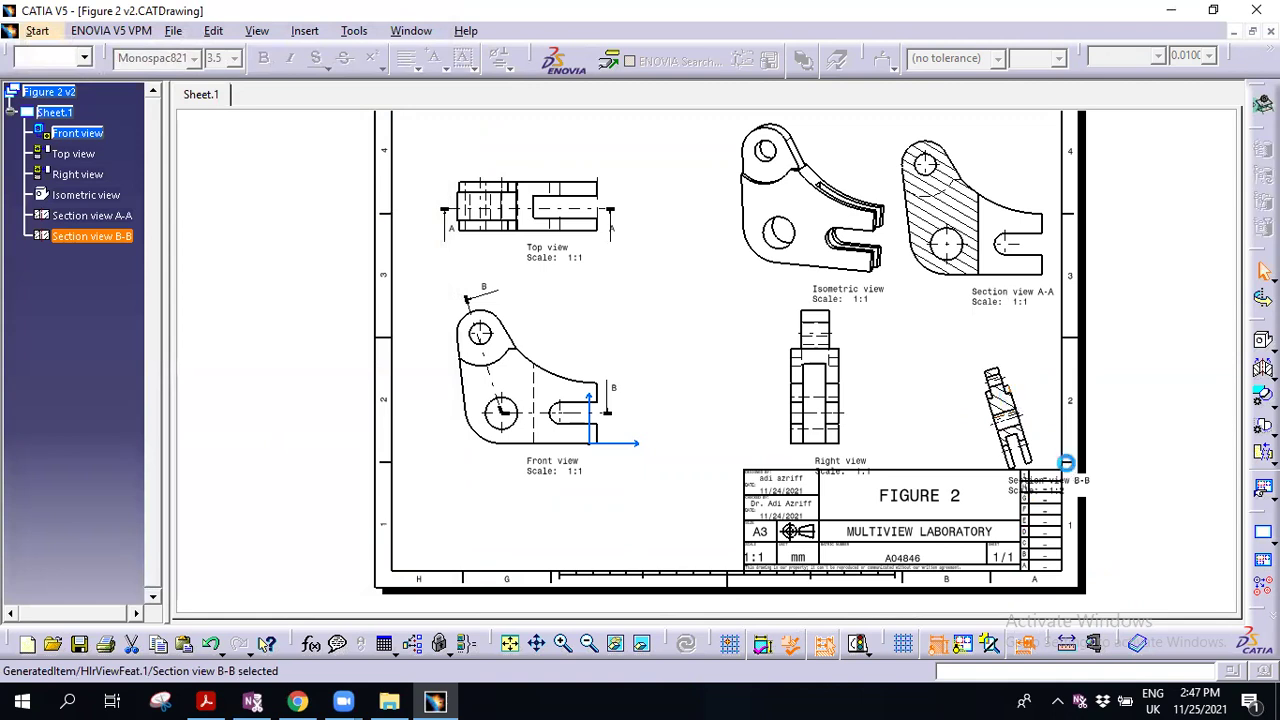
- Undo the scale change of section view B-B
left_click(1066, 471)
left_click(835, 440)
left_click(930, 438)
left_click(932, 440)
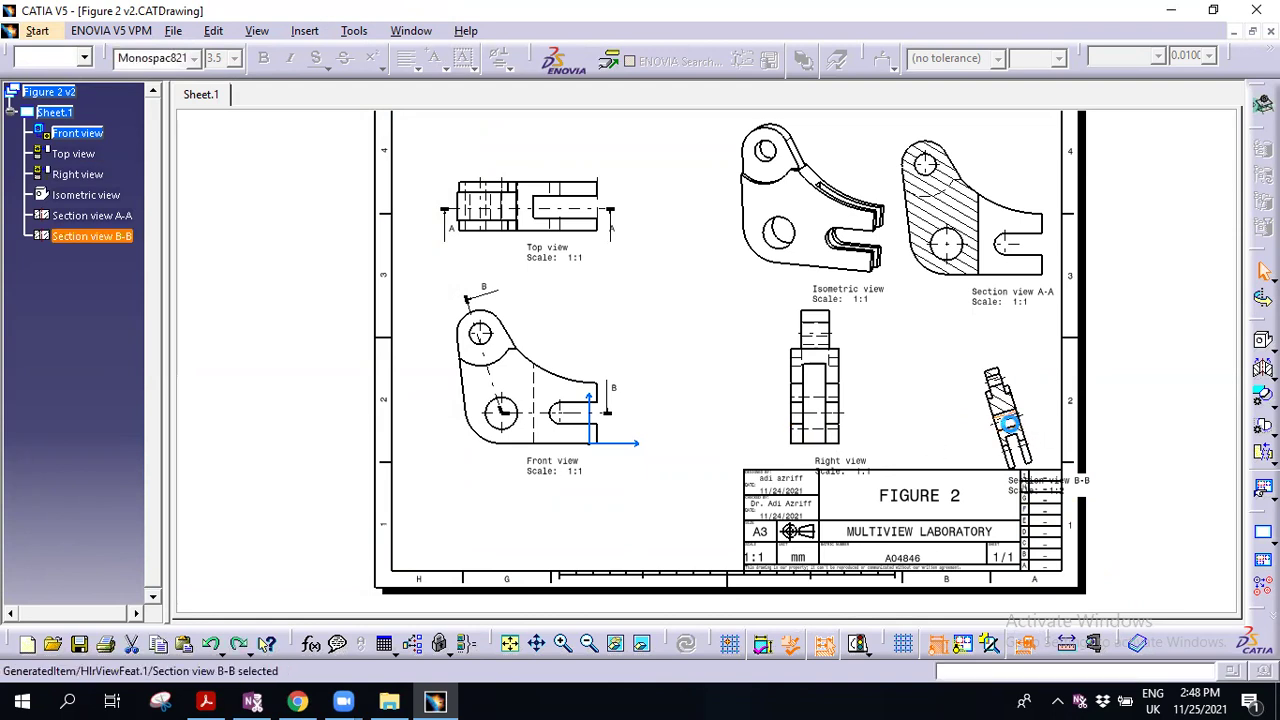
left_click(946, 424)
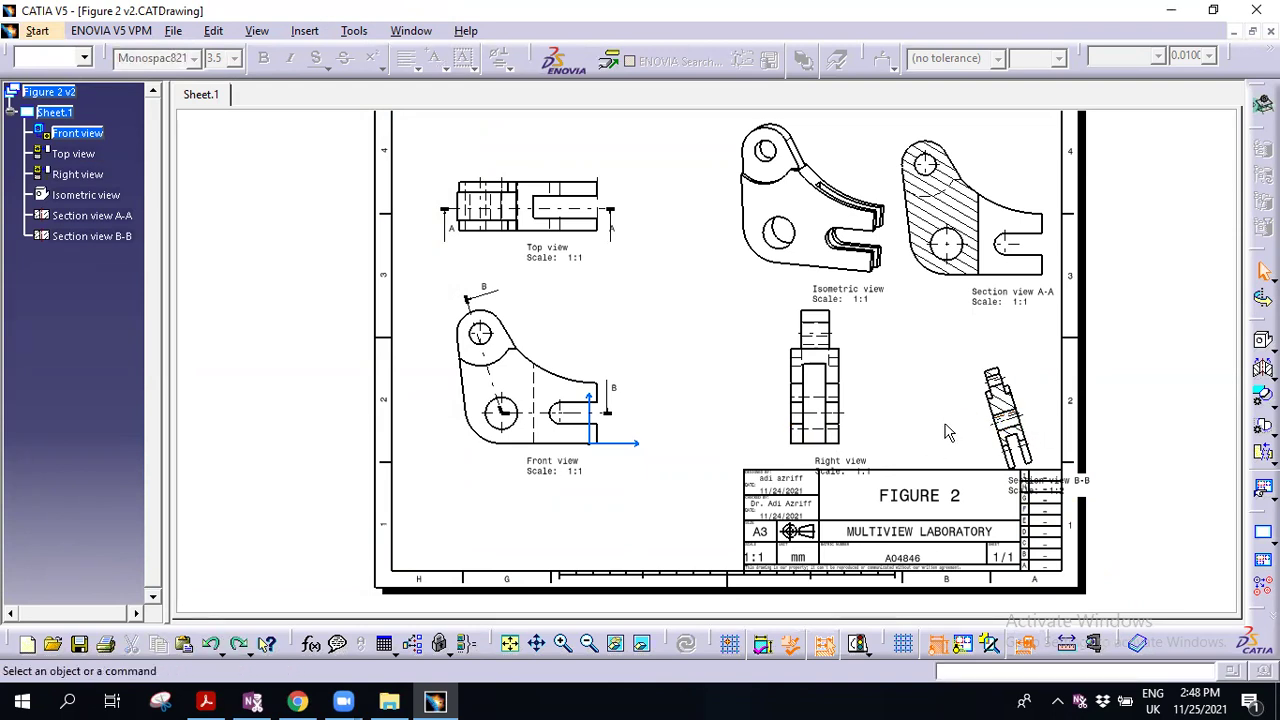
left_click(931, 422)
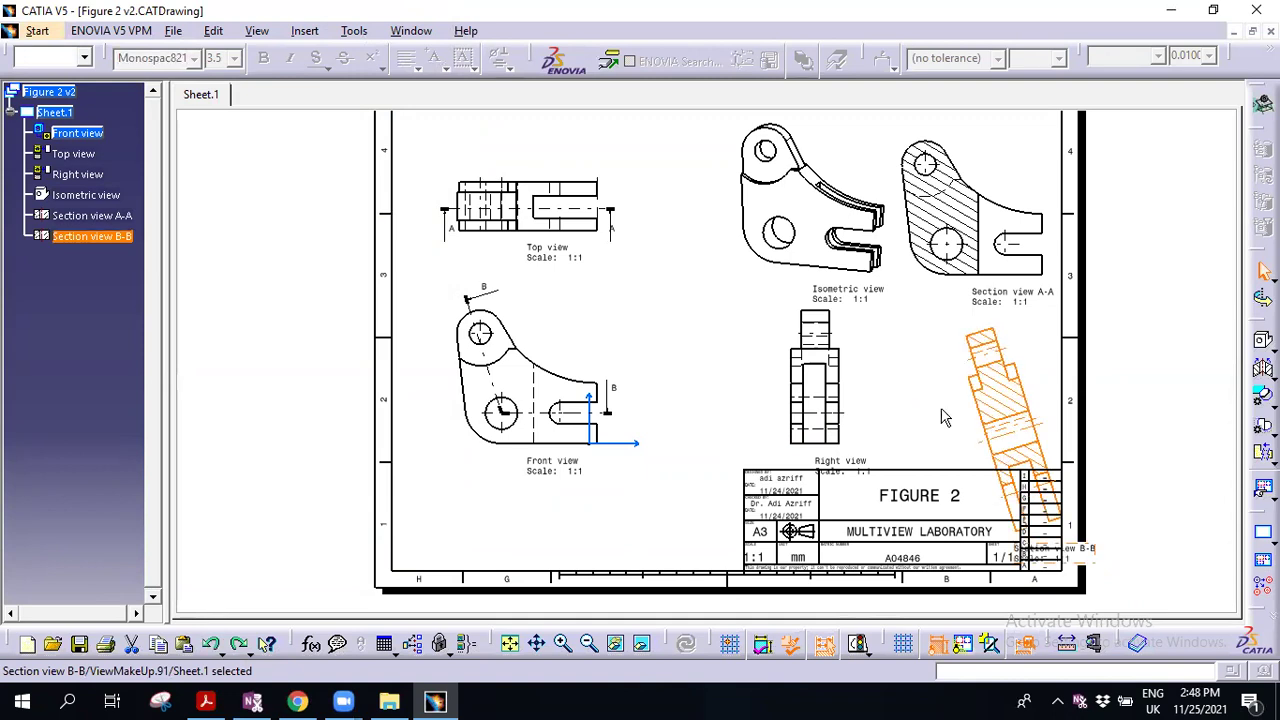
- Delete section view B-B together with its cutting-line callout on the front view
left_click(968, 405)
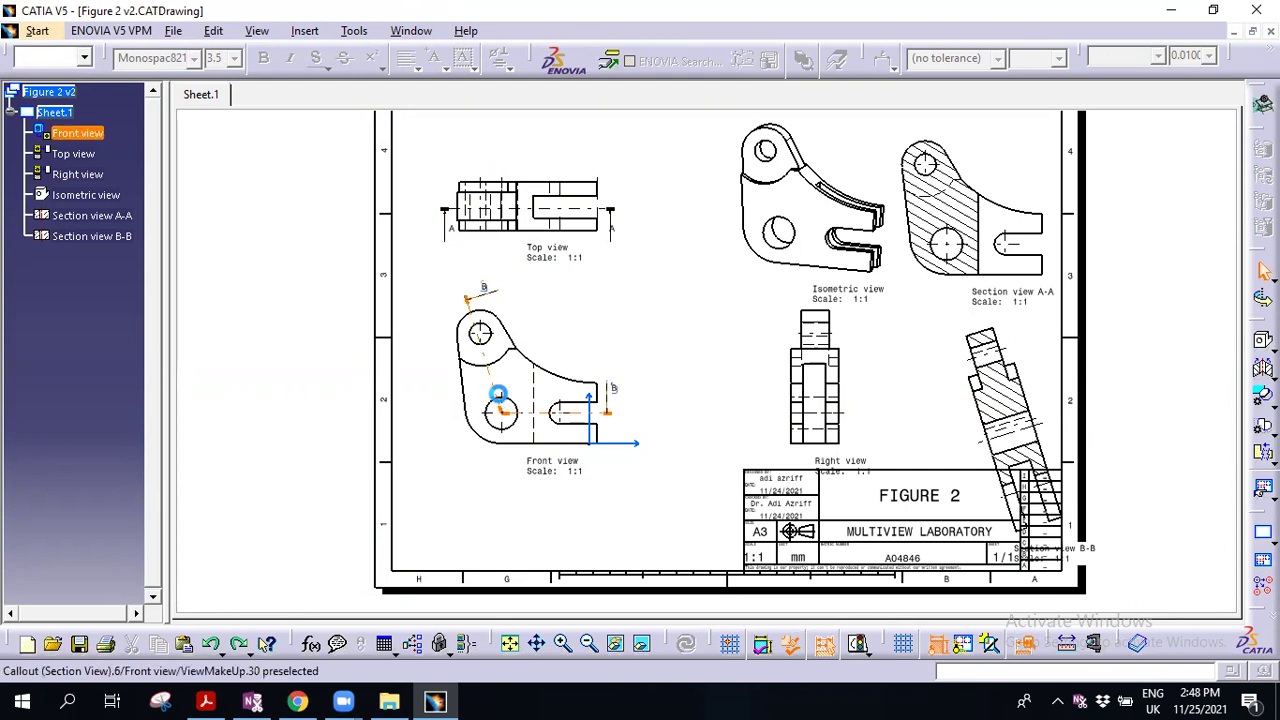
left_click(498, 395)
key("Delete")
middle_click_drag(760, 300, 723, 357)
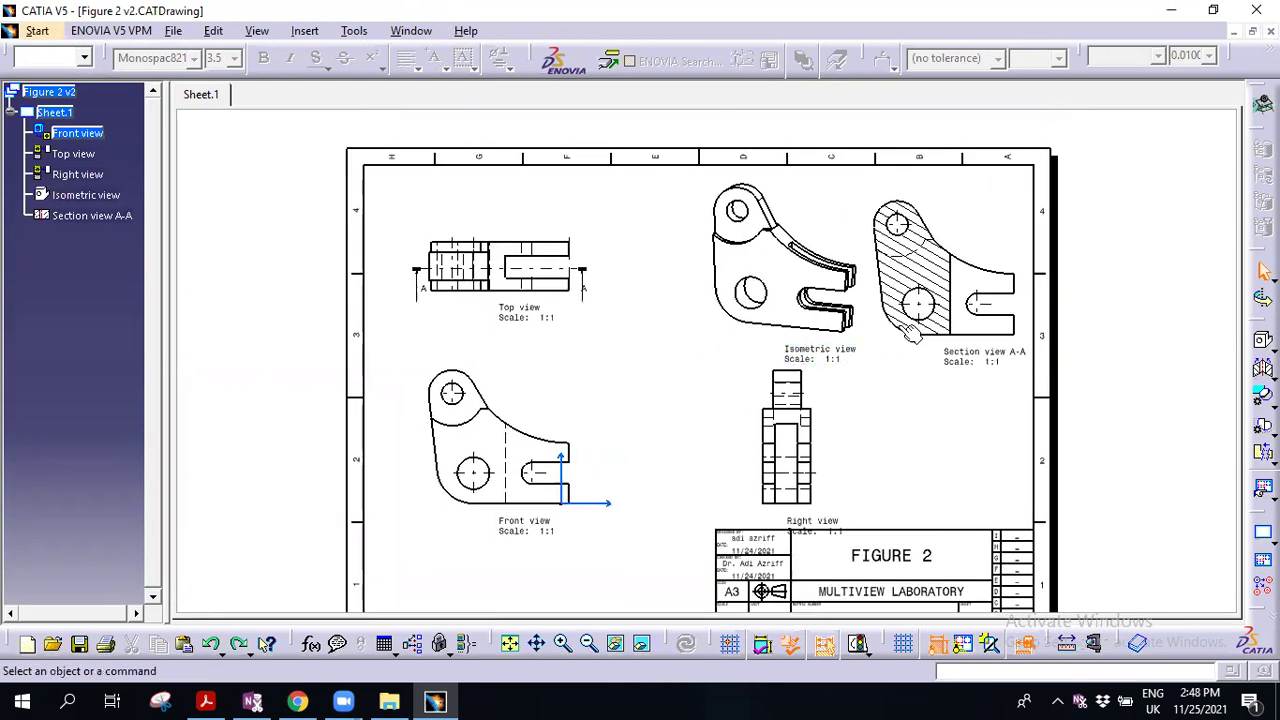